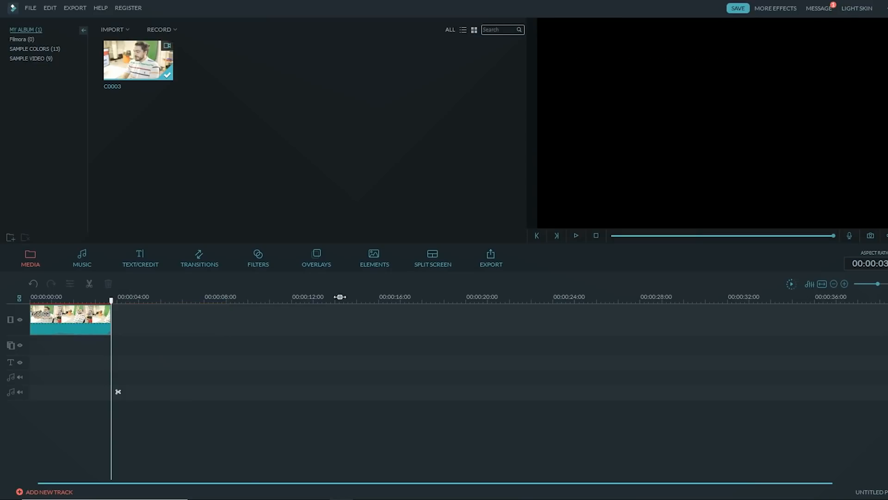
Capture a snapshot of the C0003 clip's last frame and place it on the video track directly after the clip
left_click(407, 300)
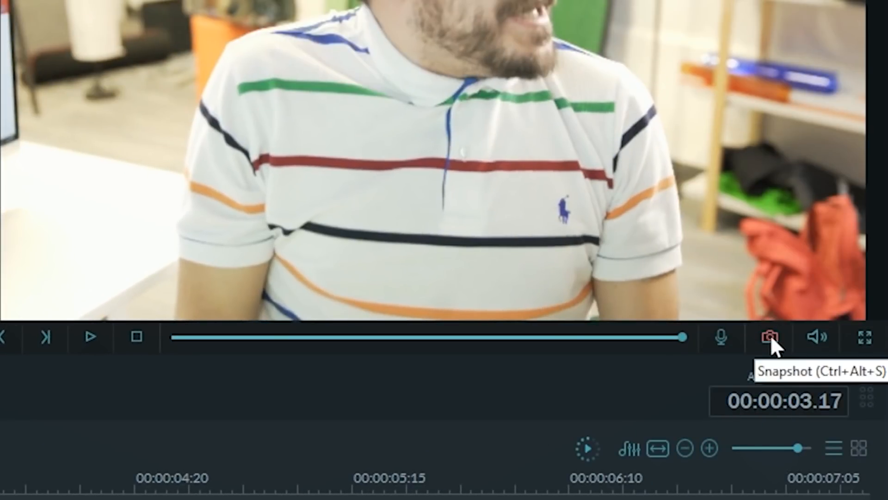
left_click(771, 337)
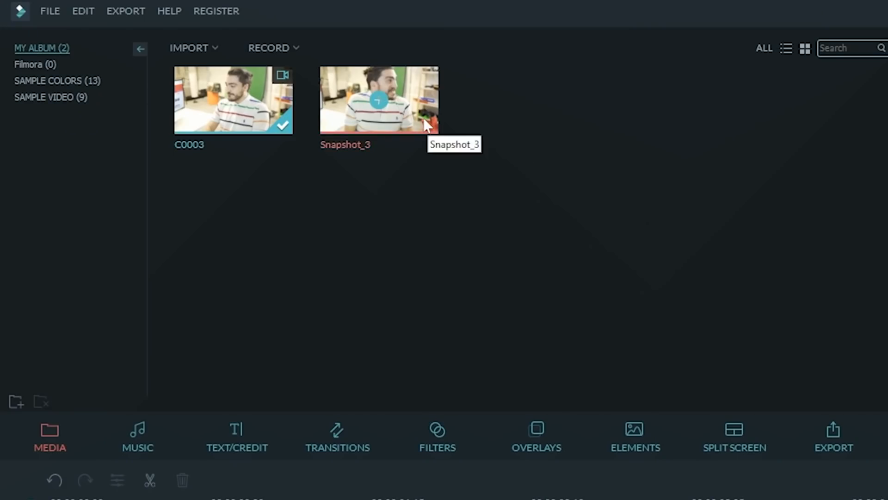
left_click_drag(380, 100, 491, 315)
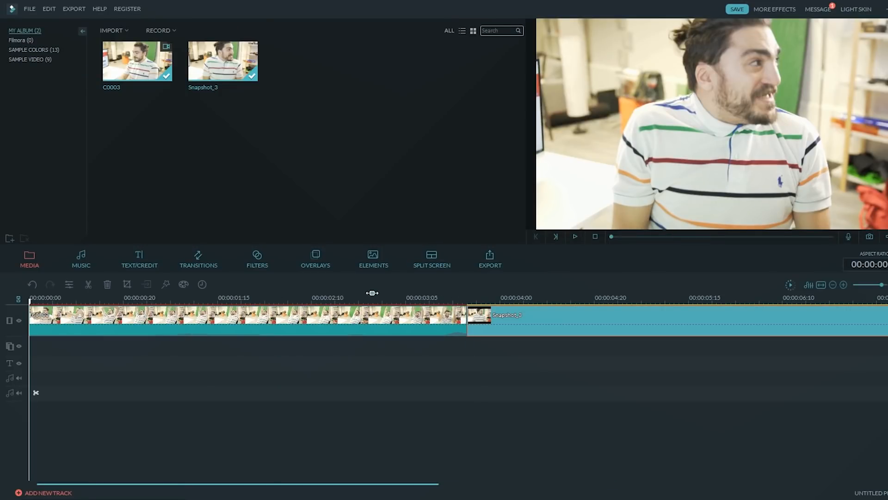
Shorten the Snapshot_3 clip on the timeline to a duration of about 00:00:01.24
left_click_drag(372, 293, 294, 292)
left_click_drag(825, 327, 547, 303)
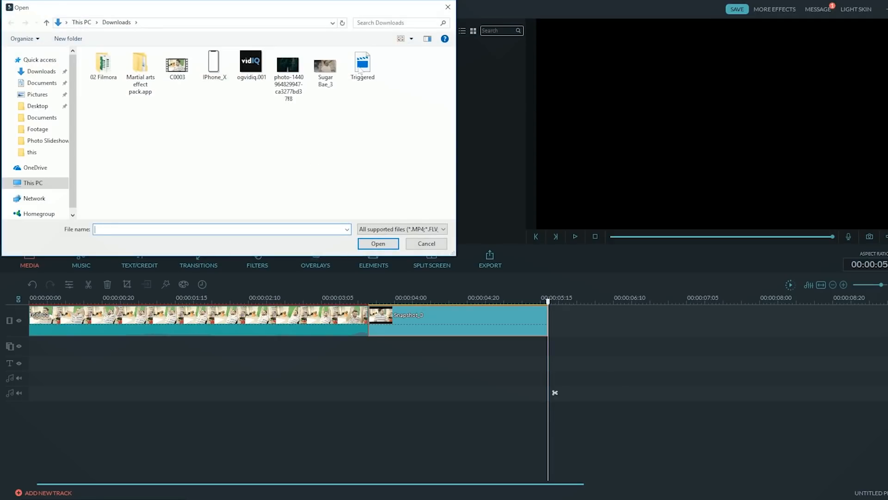
Import the Triggered green-screen video, preview it, and place it on the overlay track aligned with the start of Snapshot_3
left_click(376, 240)
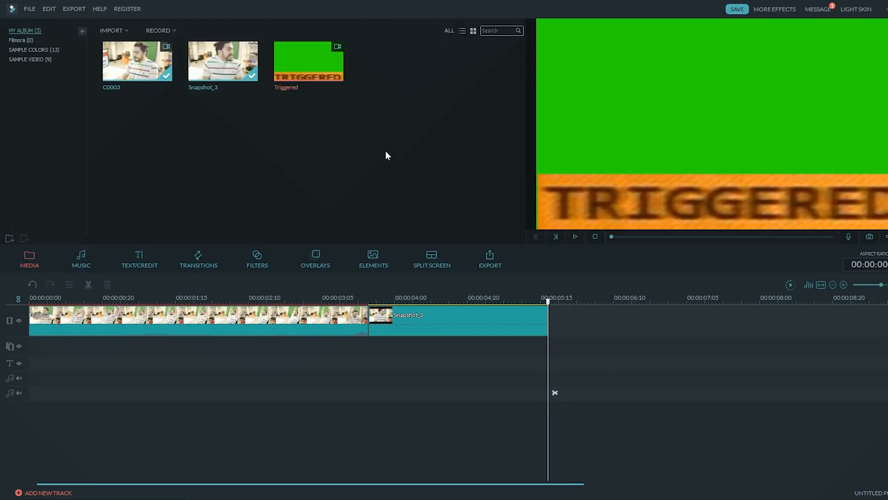
key("space")
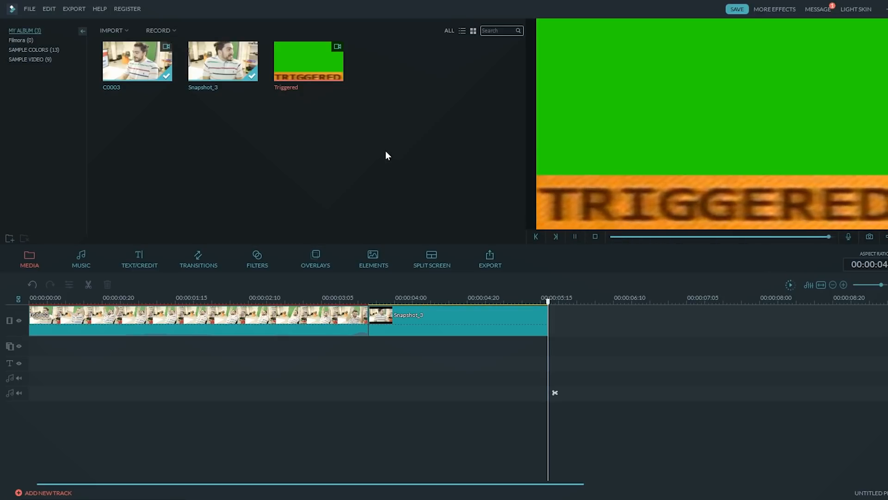
left_click_drag(324, 67, 390, 283)
left_click_drag(379, 357, 419, 340)
left_click(406, 347)
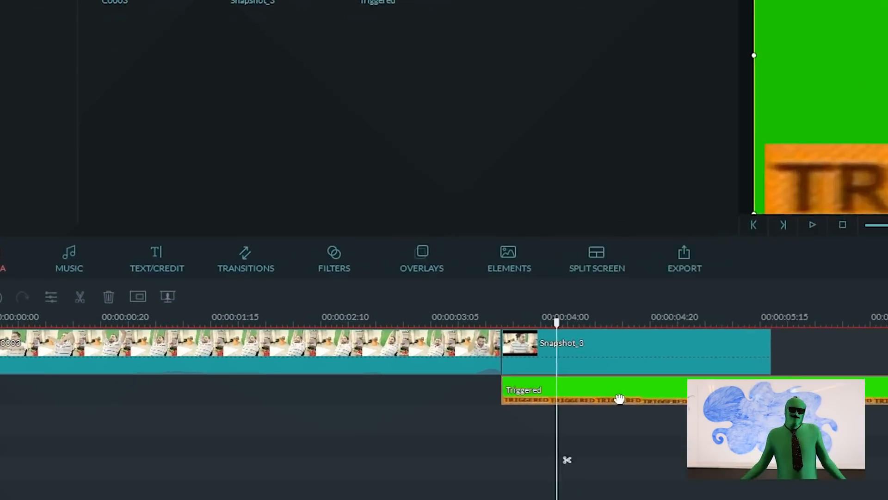
Make the Triggered overlay's green background transparent with Chroma Key, preview the result and apply it
left_click(184, 304)
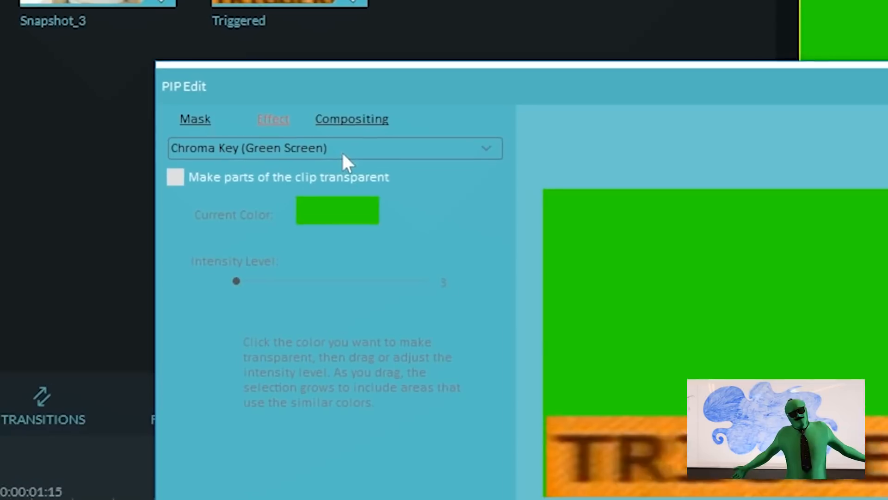
left_click(175, 177)
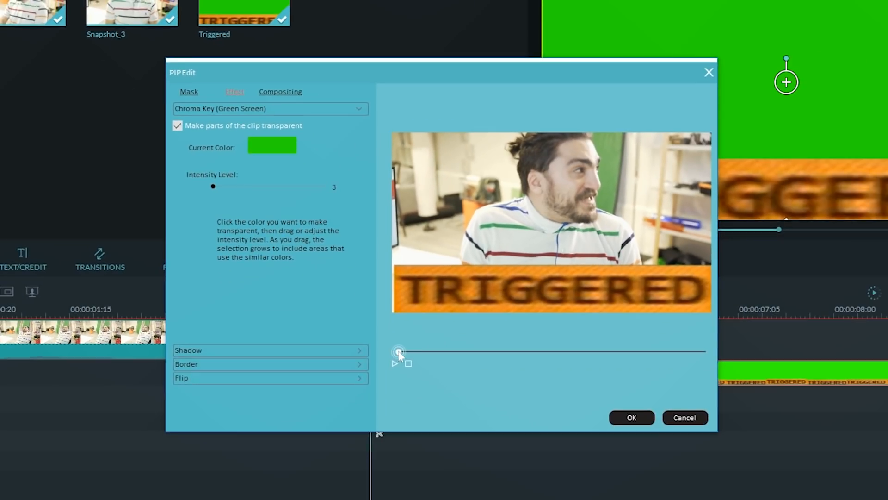
left_click(395, 363)
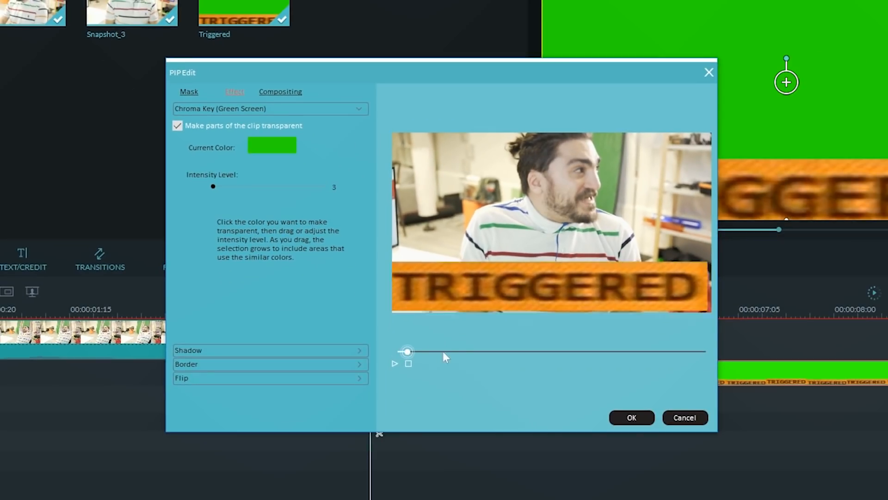
left_click(632, 418)
Add the Chaos 2 shake filter beneath Snapshot_3, trim it to the snapshot's end and play the result
left_click(364, 298)
left_click(490, 317)
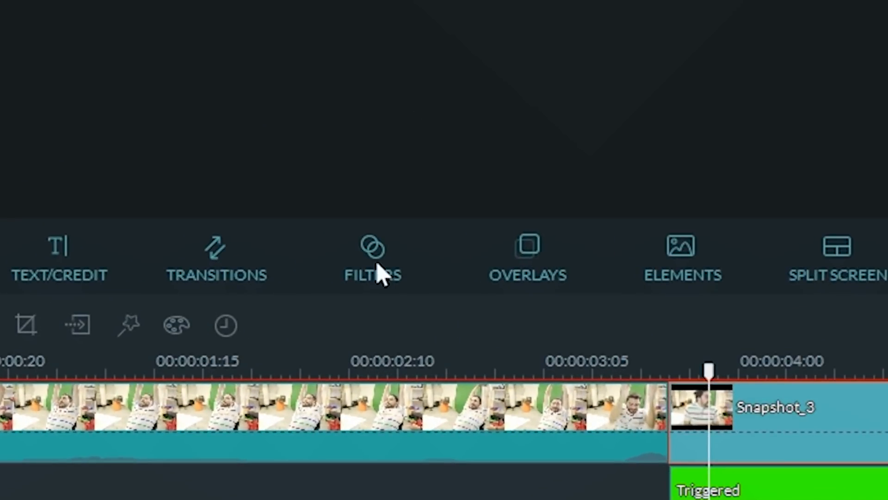
left_click(377, 273)
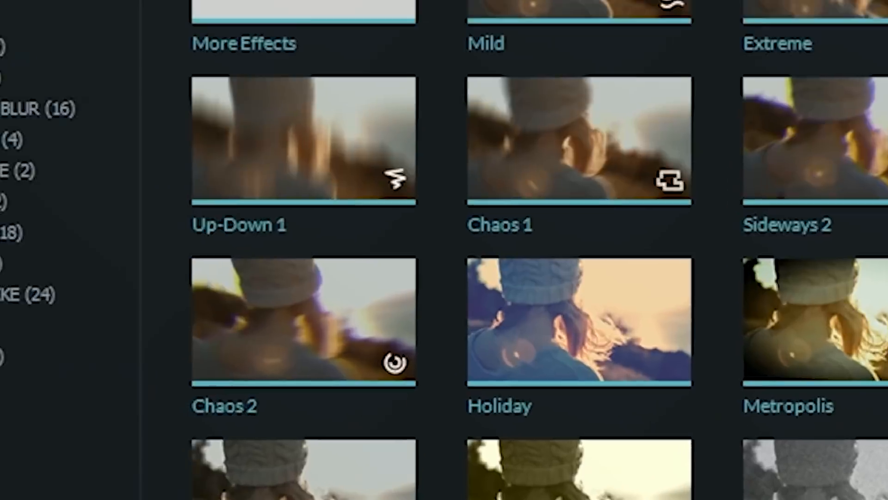
left_click(95, 213)
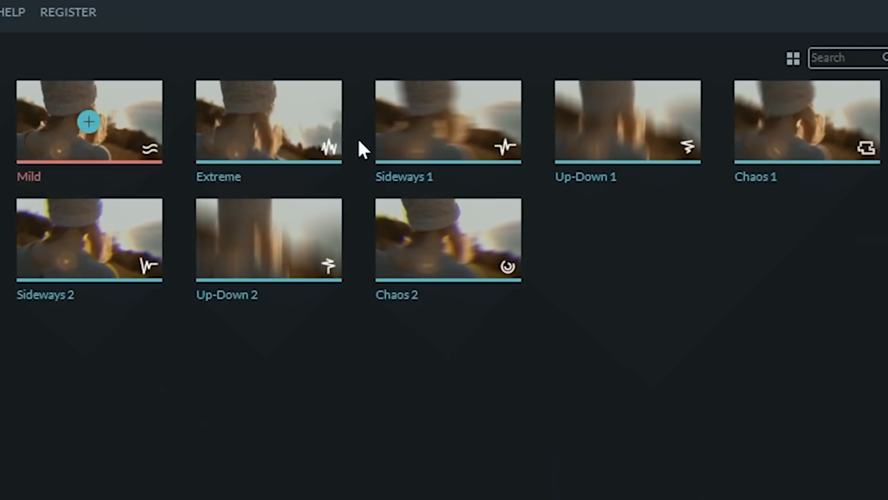
left_click(449, 238)
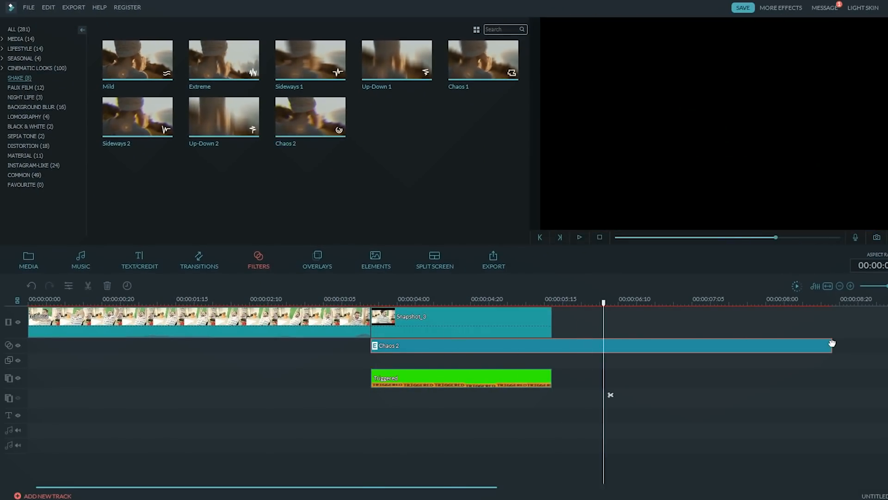
left_click_drag(831, 344, 551, 341)
left_click(356, 303)
key("space")
Add the Blur distortion filter from the start of Snapshot_3, trim it to the snapshot's end and play the result
left_click(370, 303)
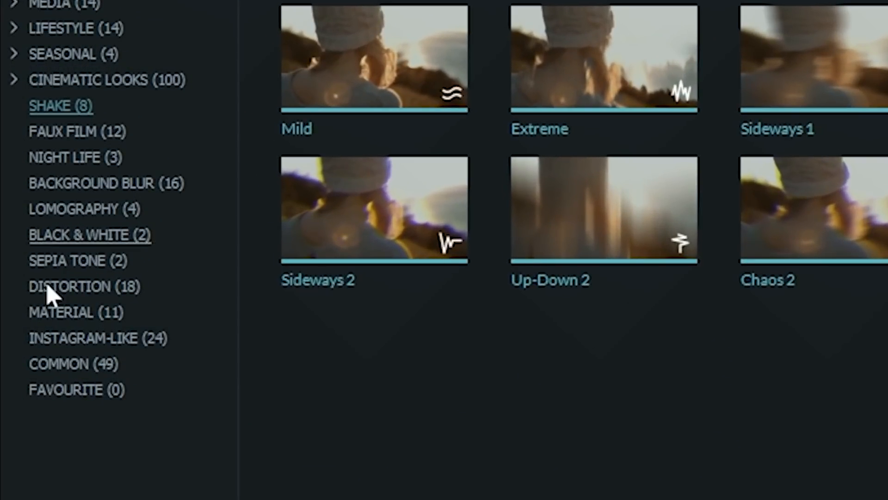
left_click(48, 287)
left_click(604, 361)
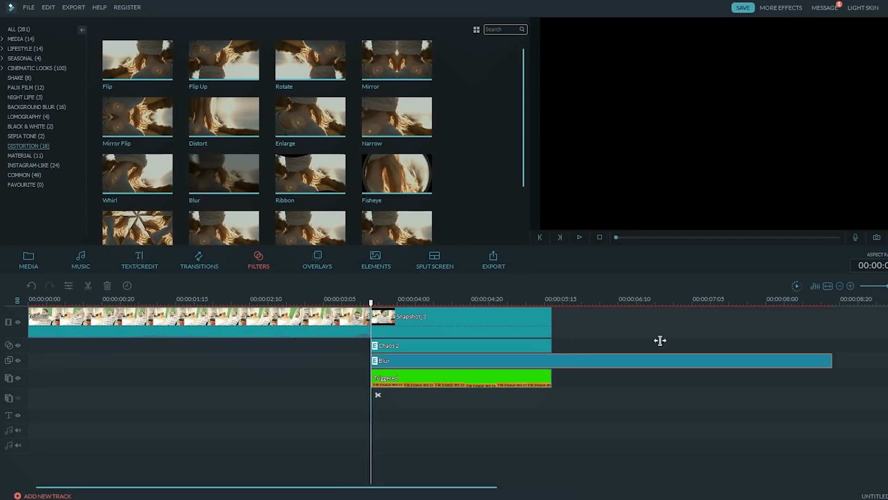
left_click_drag(833, 361, 552, 360)
left_click(385, 298)
left_click(333, 298)
key("space")
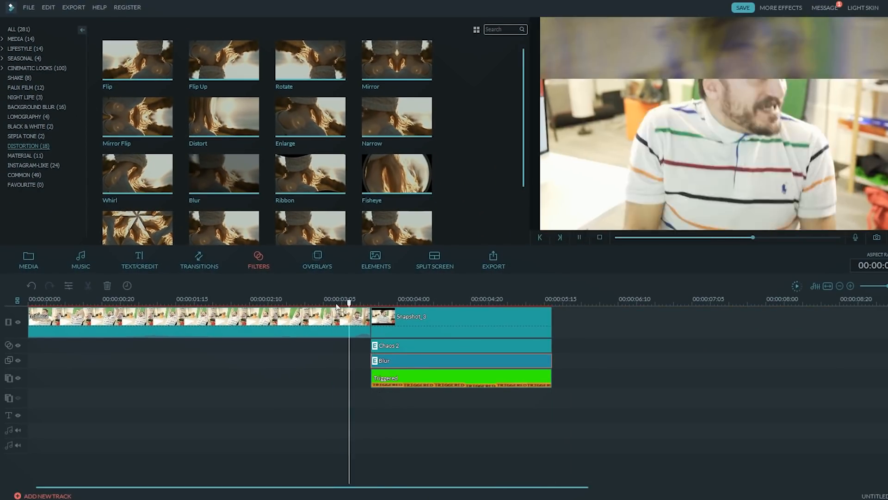
Try different PhaseIncrement and ZoomRate settings for the Blur filter, and reset them
left_click(343, 302)
left_click(481, 346)
left_click(519, 364)
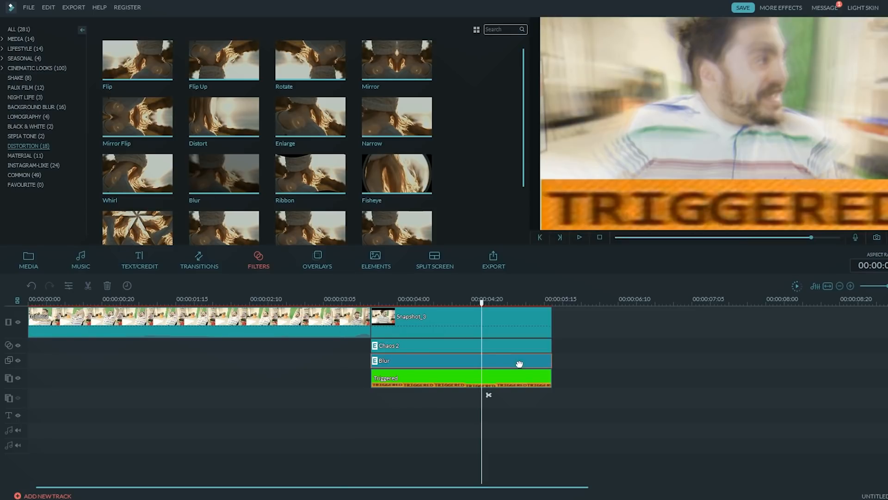
left_click(65, 285)
left_click_drag(216, 88, 485, 120)
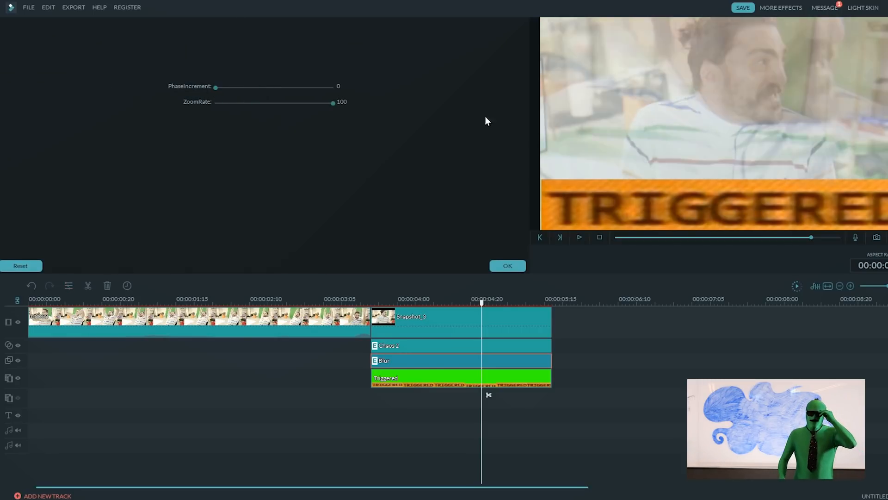
left_click(20, 266)
left_click(508, 265)
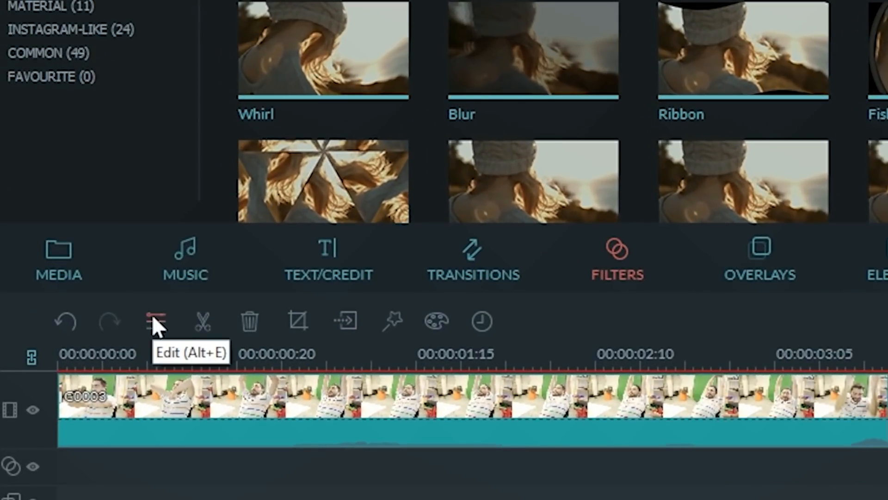
Set Snapshot_3's contrast and saturation to 100, brightness to -1 and tint to 37, leaving the 3D LUT at None
left_click(153, 317)
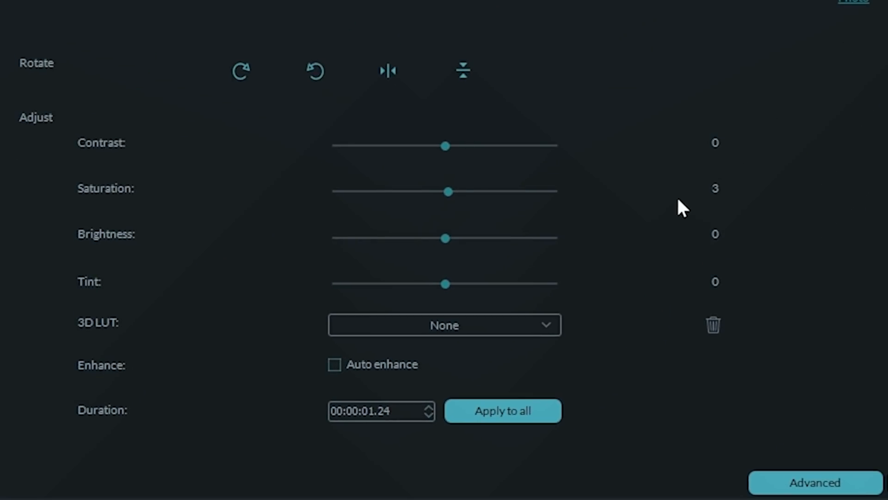
left_click_drag(446, 143, 560, 145)
left_click_drag(445, 283, 416, 277)
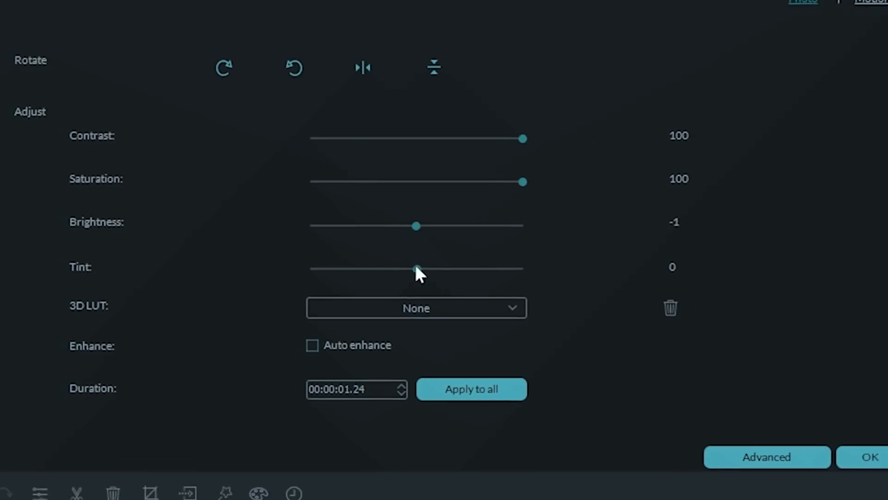
left_click_drag(230, 177, 274, 172)
left_click(262, 206)
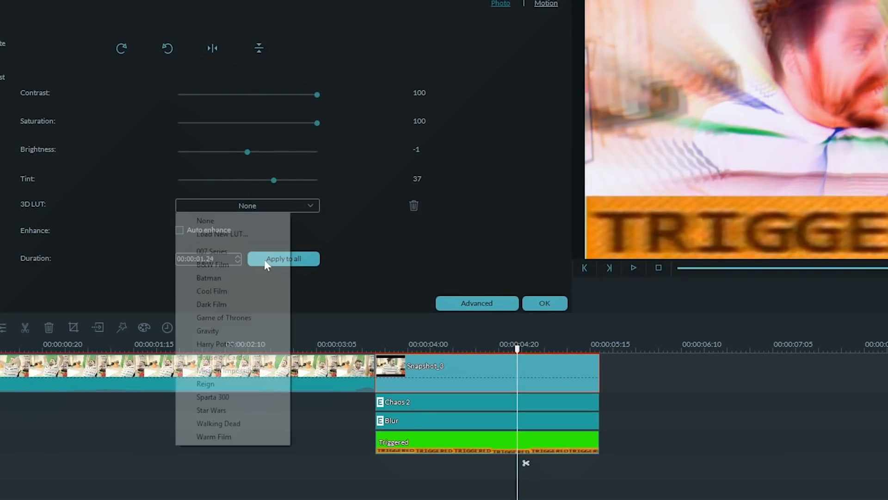
left_click(462, 305)
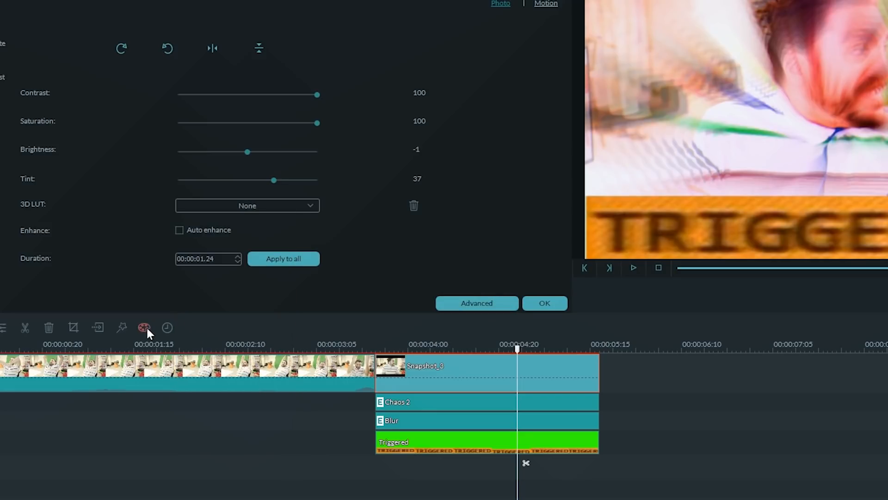
In the snapshot's Advanced Color Tuning, set the white balance tint and temperature both to 100
left_click(487, 306)
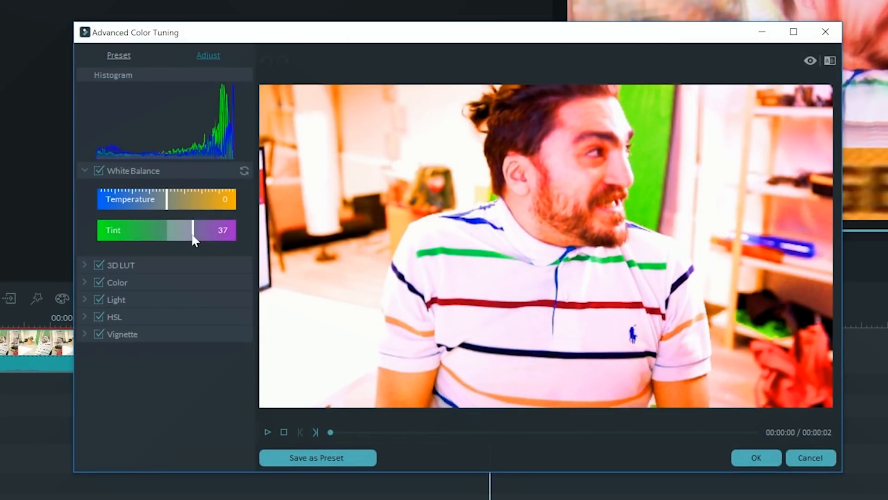
left_click_drag(216, 232, 237, 227)
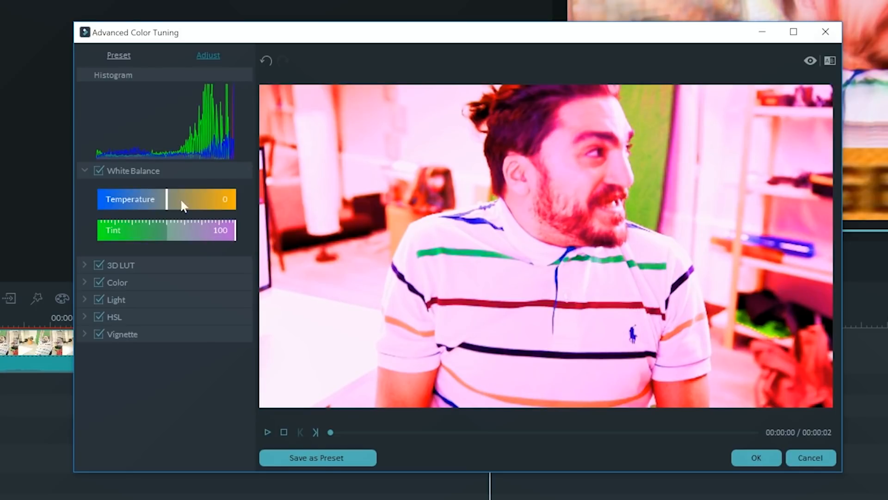
left_click_drag(182, 205, 267, 191)
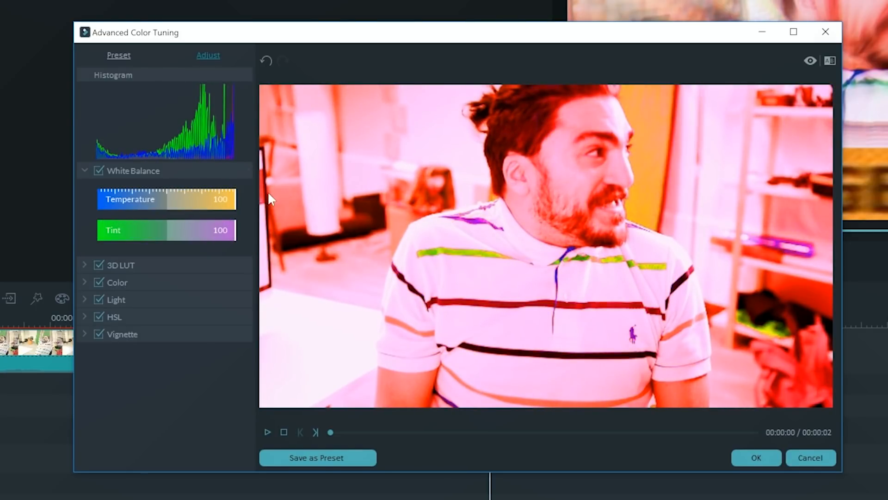
In the snapshot's Color settings, lower the saturation to 8, raise the vibrance and reduce the contrast
left_click(83, 280)
scroll(185, 370, "down", 1)
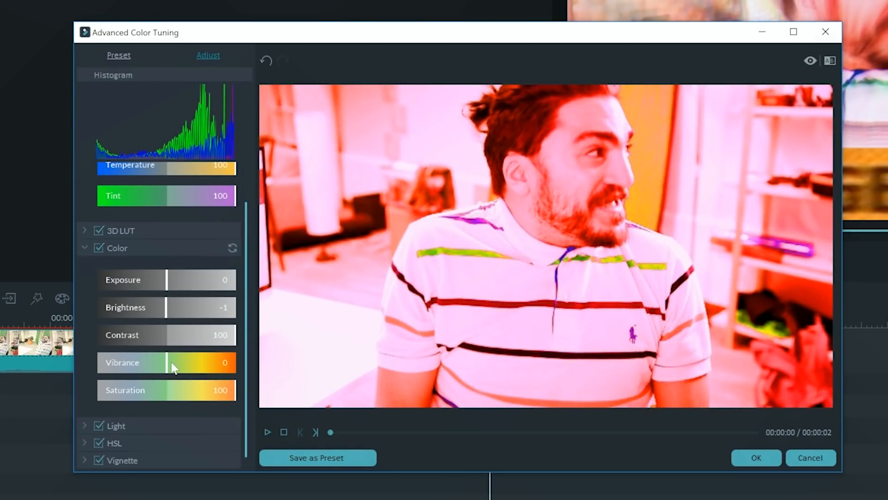
left_click(199, 368)
left_click(173, 390)
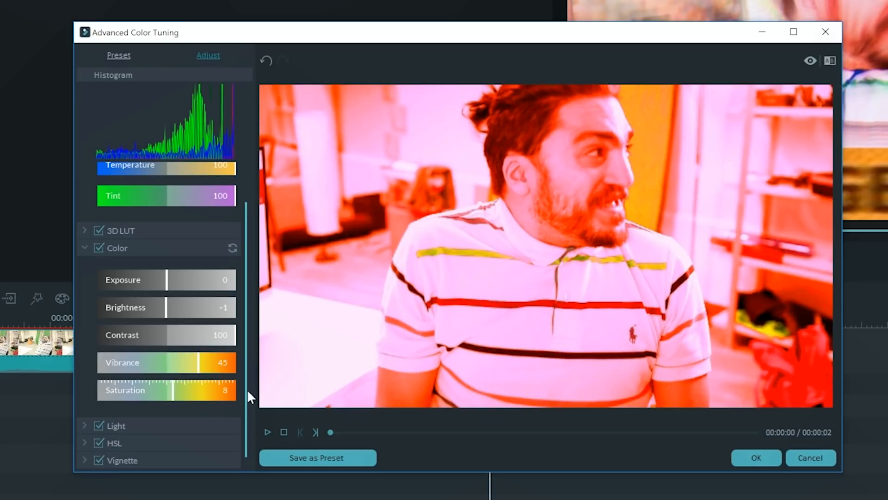
left_click(208, 362)
left_click(179, 335)
left_click(117, 248)
Set the red HSL hue to -6 and saturation to 100, raise its luminance, and apply the colour tuning
left_click(114, 317)
left_click(160, 382)
left_click_drag(172, 414, 300, 430)
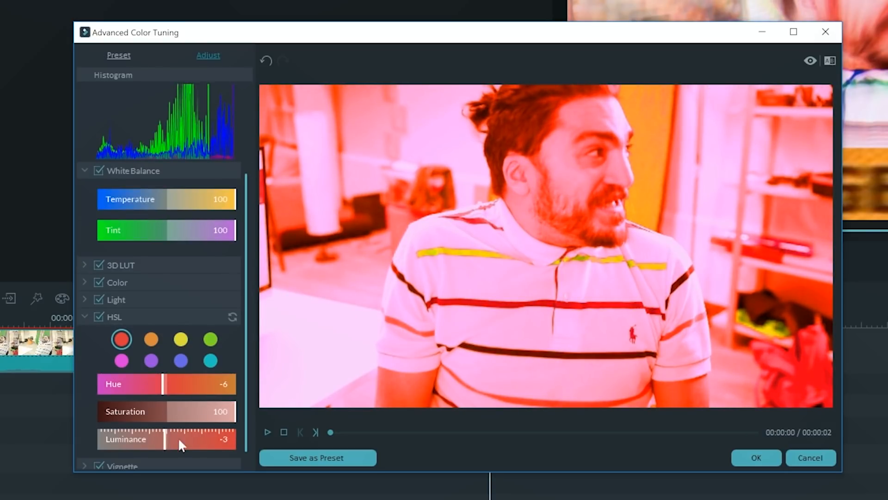
left_click_drag(179, 440, 200, 445)
left_click(115, 317)
left_click(118, 171)
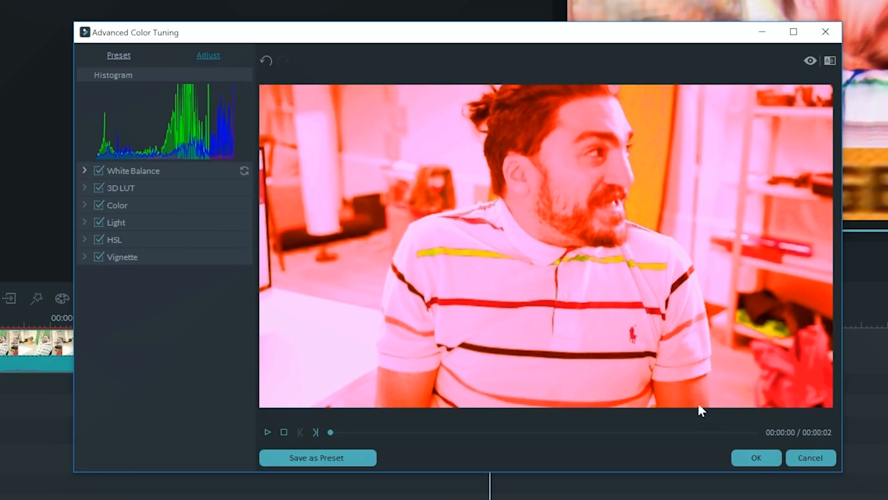
left_click(752, 455)
left_click(523, 274)
Add the Title 36 preset to the text track beneath the C0003 clip
left_click_drag(490, 323, 171, 322)
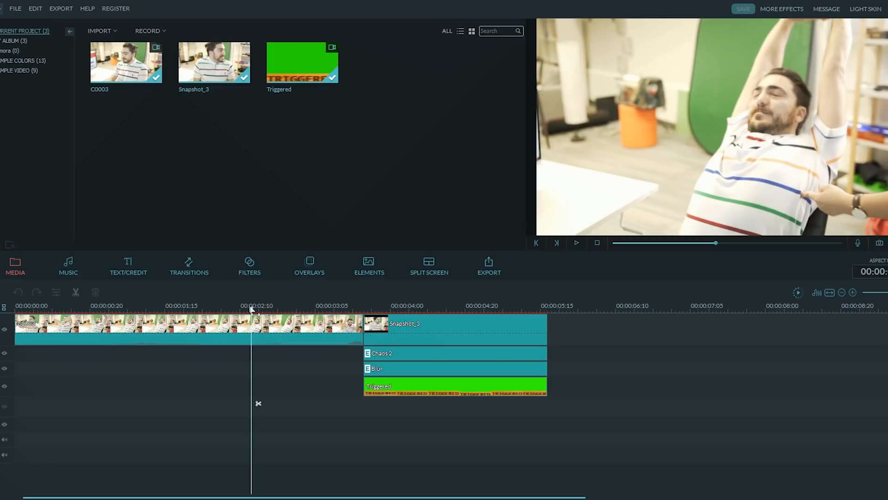
left_click_drag(256, 402, 208, 403)
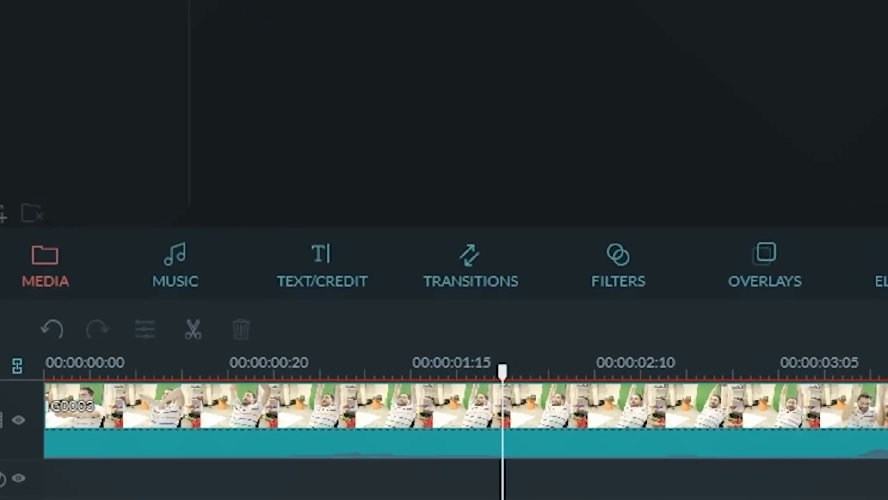
left_click(358, 271)
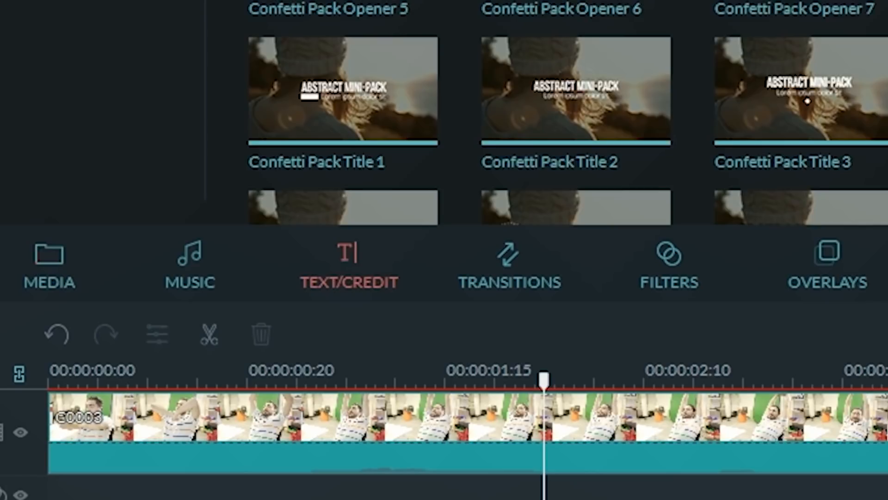
scroll(577, 115, "down", 10)
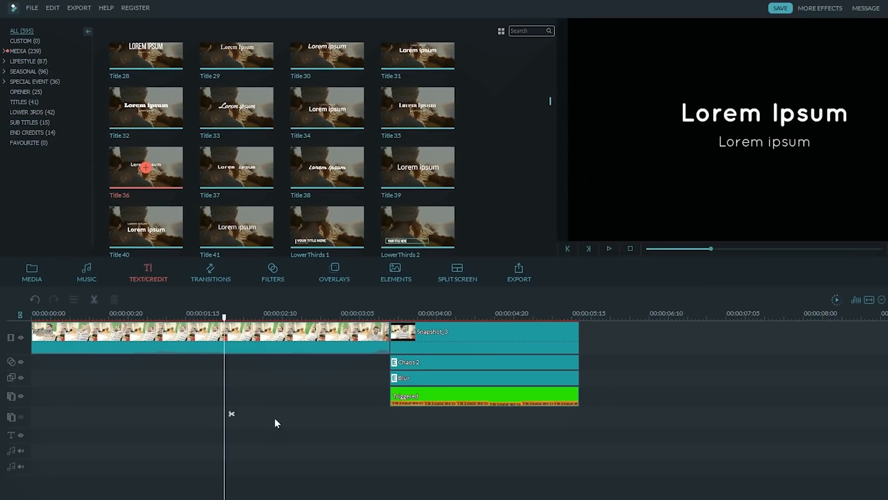
left_click_drag(275, 419, 205, 435)
left_click_drag(256, 313, 294, 315)
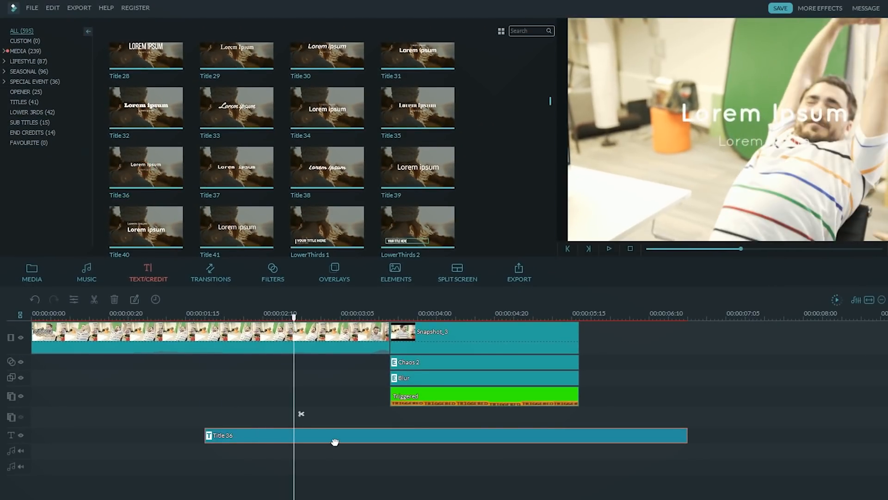
Change the title text to BOOP! in the Impact font with no animation, and place it tilted over the man's belly
double_click(335, 442)
type("BOOP!")
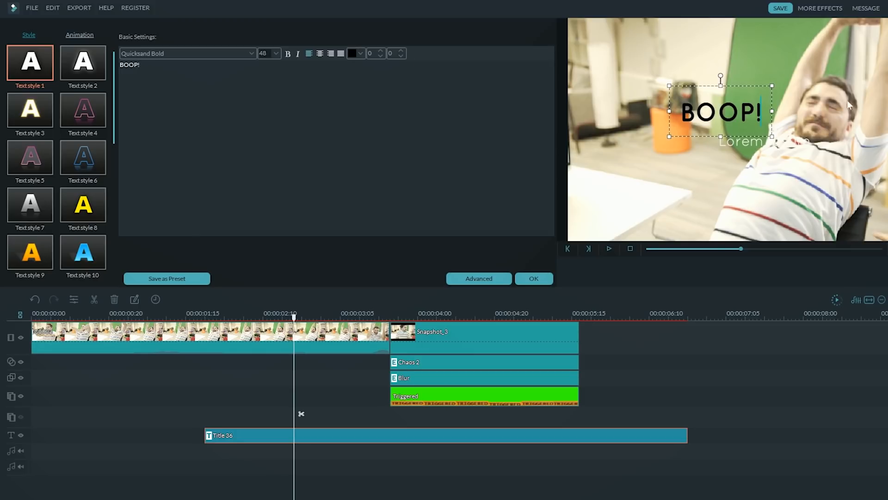
left_click_drag(711, 82, 858, 146)
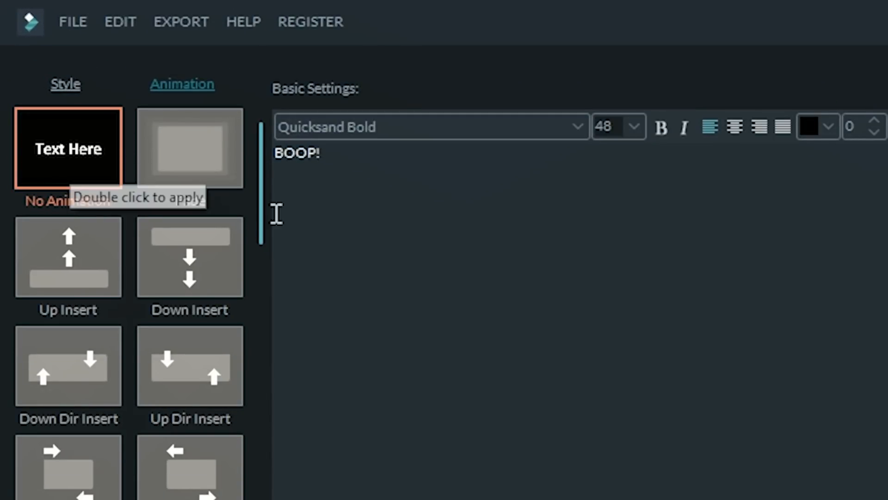
left_click(577, 127)
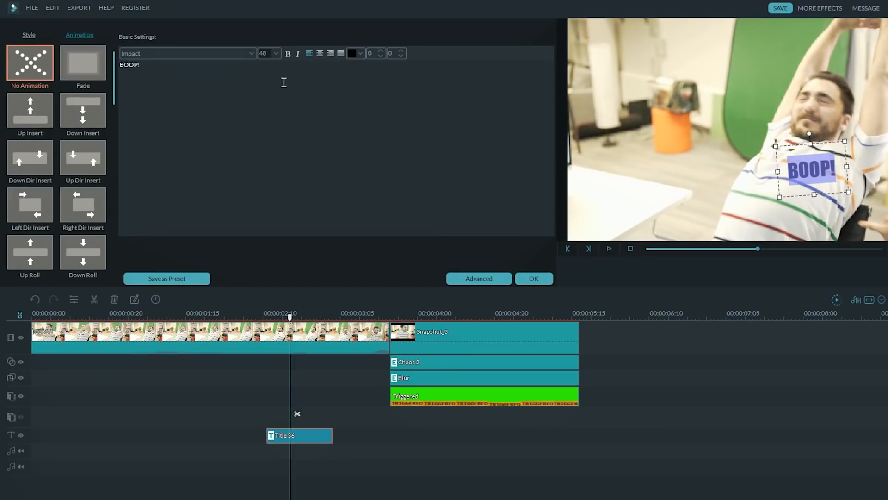
left_click(534, 278)
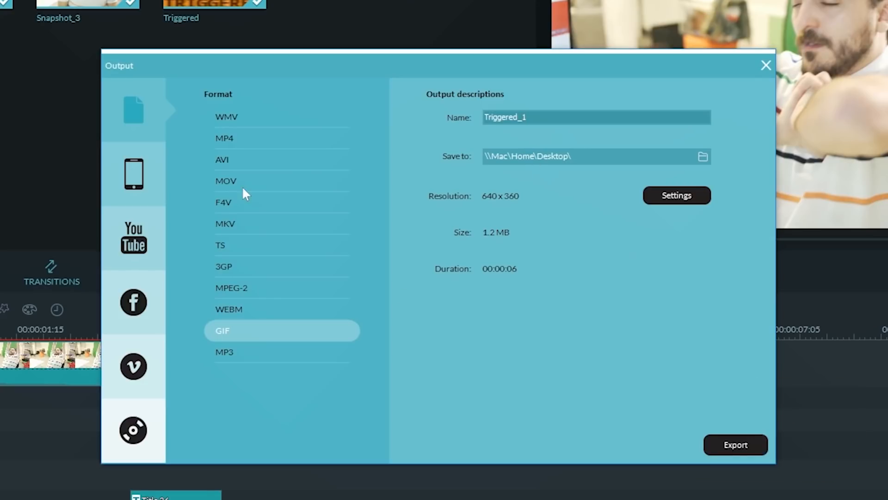
Export the video as MP4 with the frame rate set to 23.97 fps
left_click(236, 138)
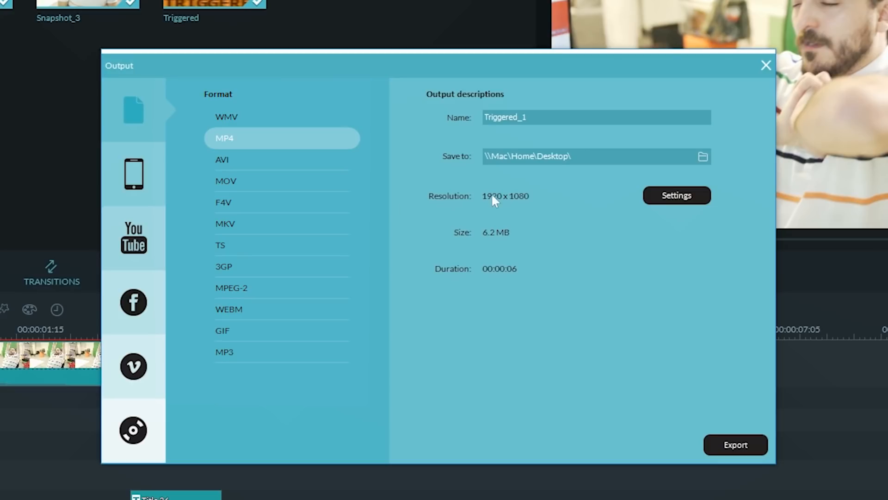
left_click(648, 198)
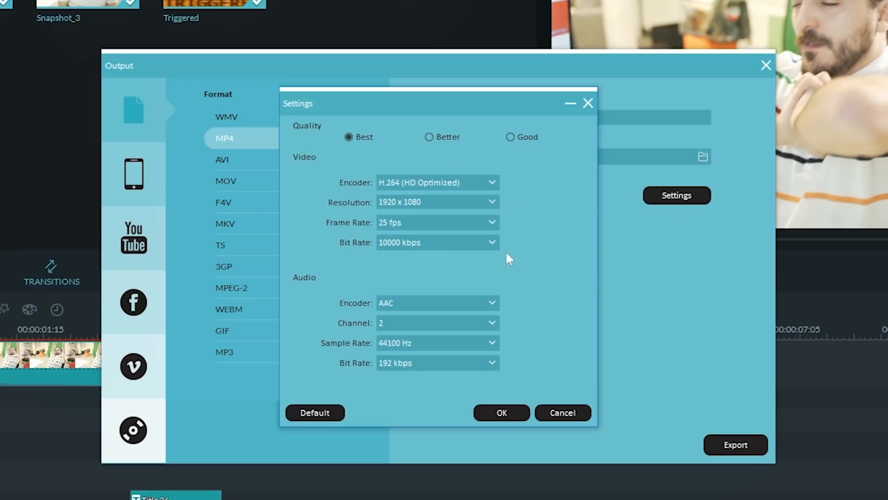
left_click(491, 225)
left_click(457, 233)
left_click(516, 416)
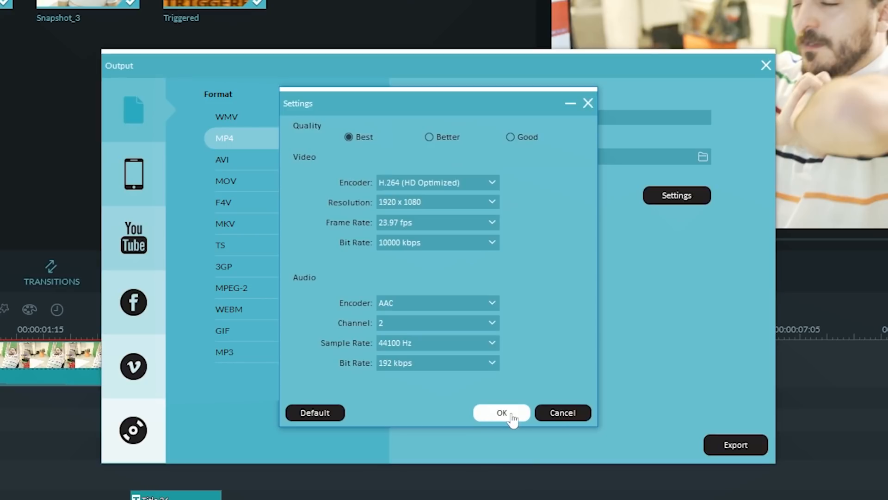
left_click(502, 413)
left_click(729, 445)
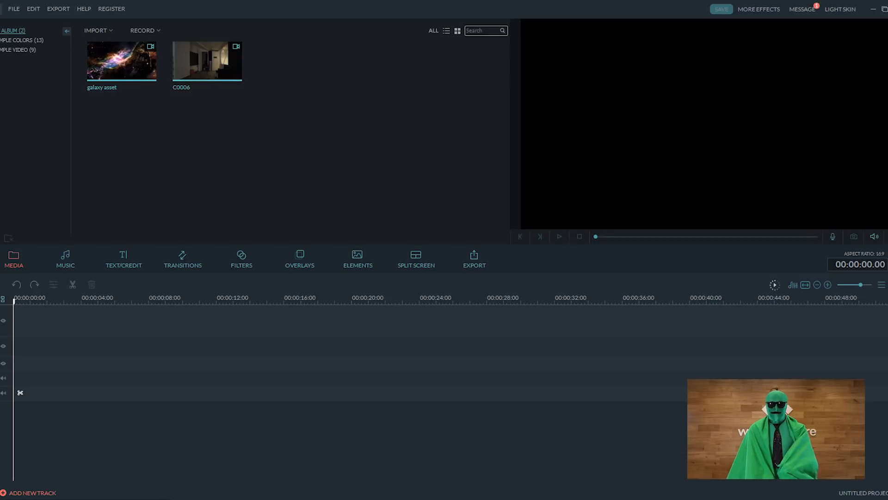
Add the C0006 clip to the video track of the new project and cut out its unneeded footage
left_click(207, 61)
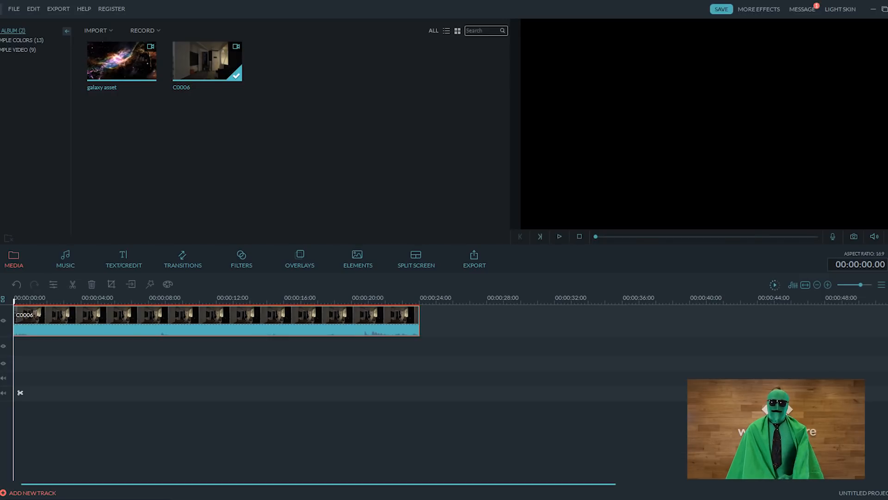
key("space")
mouse_move(178, 392)
left_mouse_down()
mouse_move(209, 392)
mouse_move(193, 392)
left_mouse_up()
key("Delete")
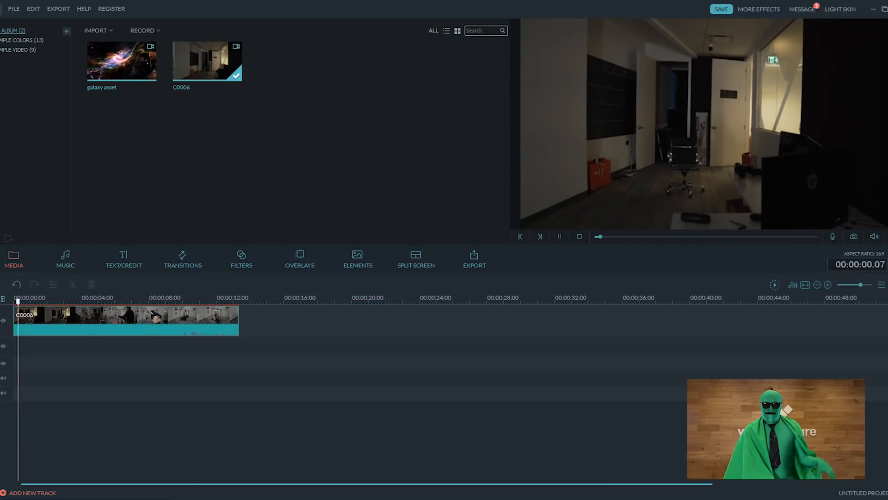
Split the C0006 clip at 00:00:07.17 in the mid-air kick and shorten the closing segment to end at 00:00:07.22
key("space")
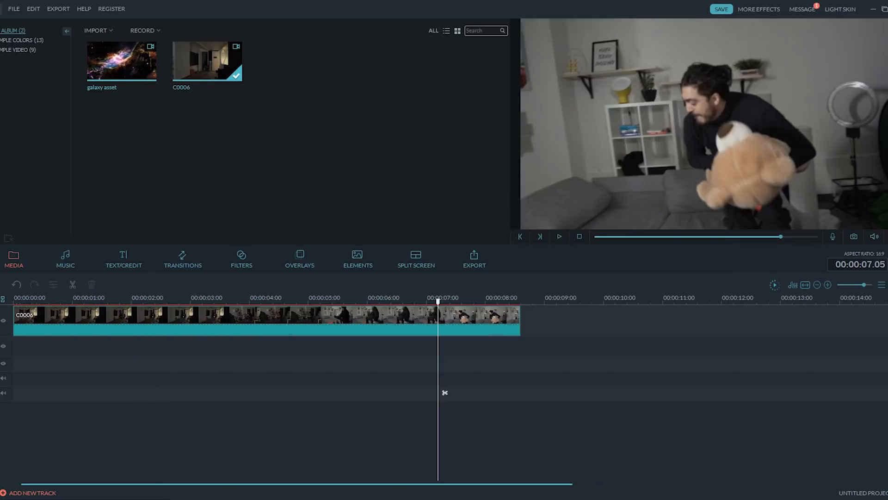
left_click_drag(444, 390, 473, 392)
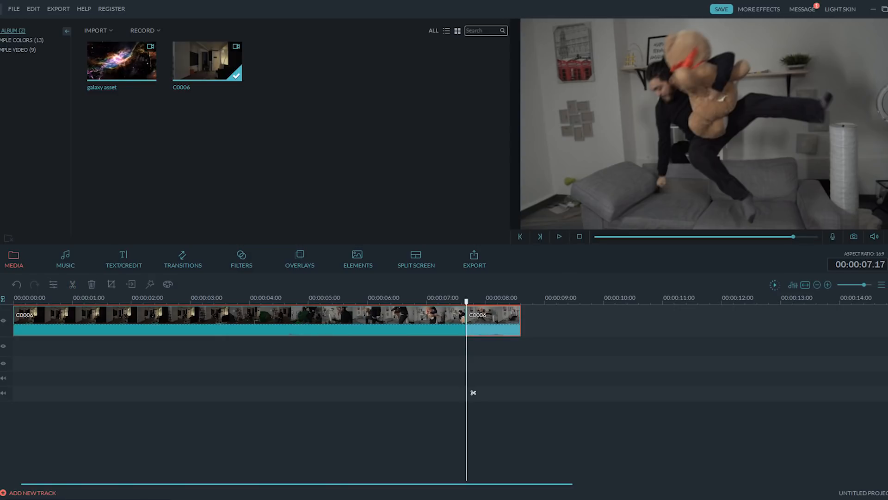
left_click_drag(474, 392, 485, 393)
scroll(485, 393, "up", 3)
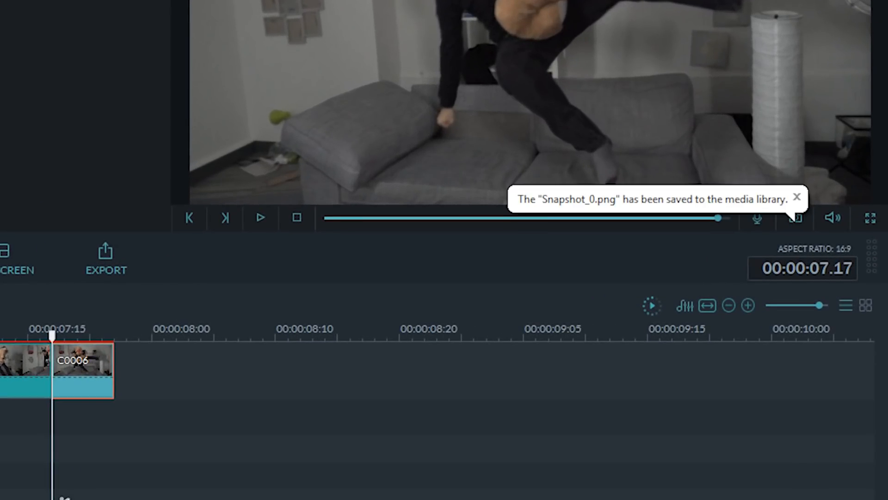
Advance frame by frame through the closing C0006 segment from 00:00:07.18 and save a snapshot of each frame
key("Right")
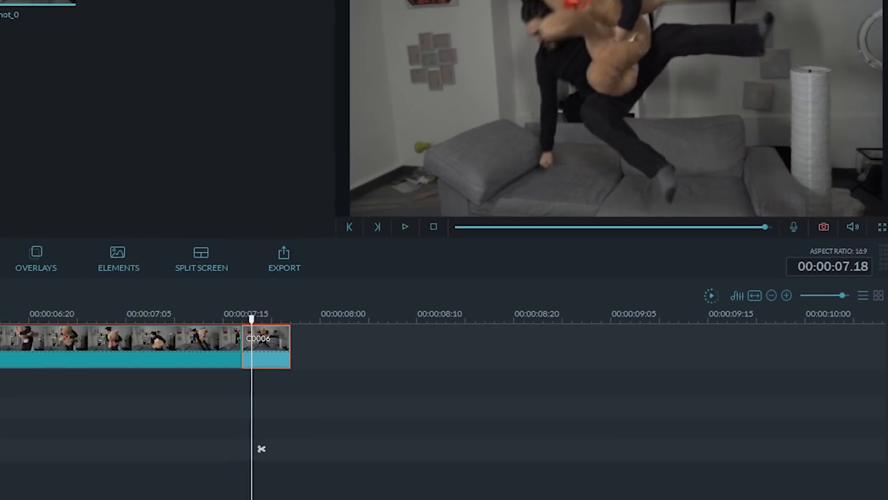
left_click(824, 226)
key("Right")
key("Right")
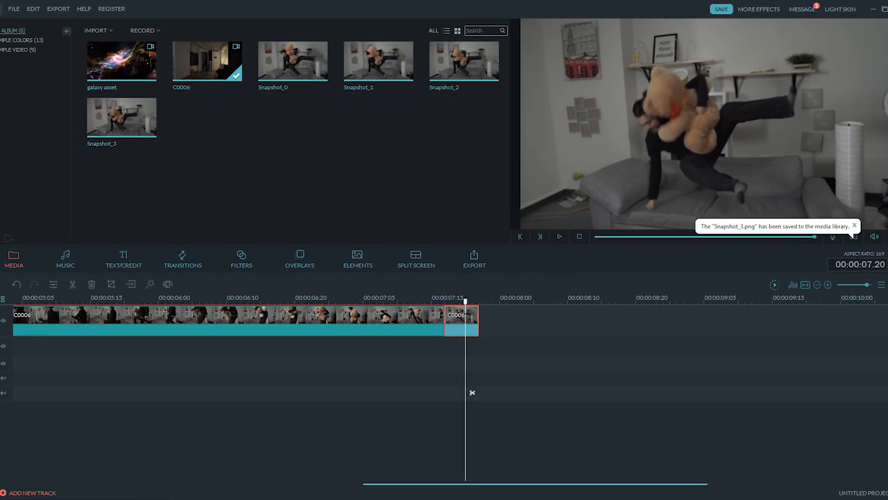
left_click(854, 236)
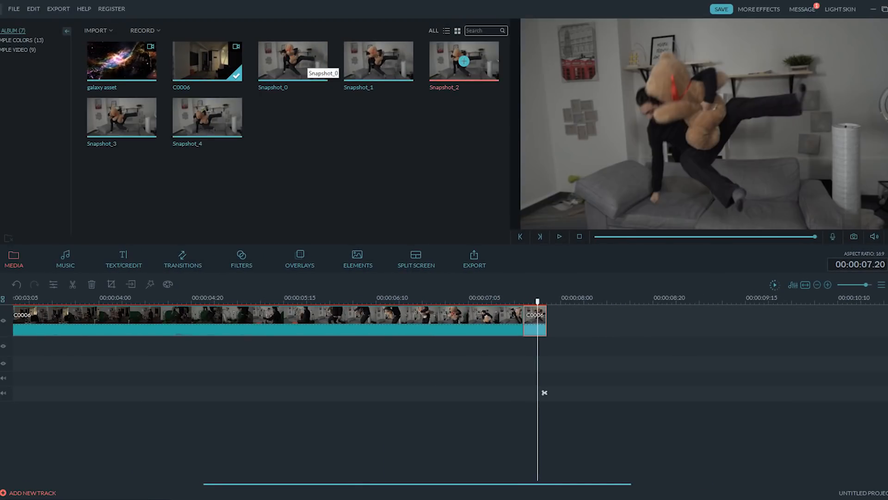
Locate the Snapshot_0 image file in its folder from the media library
left_click(121, 117)
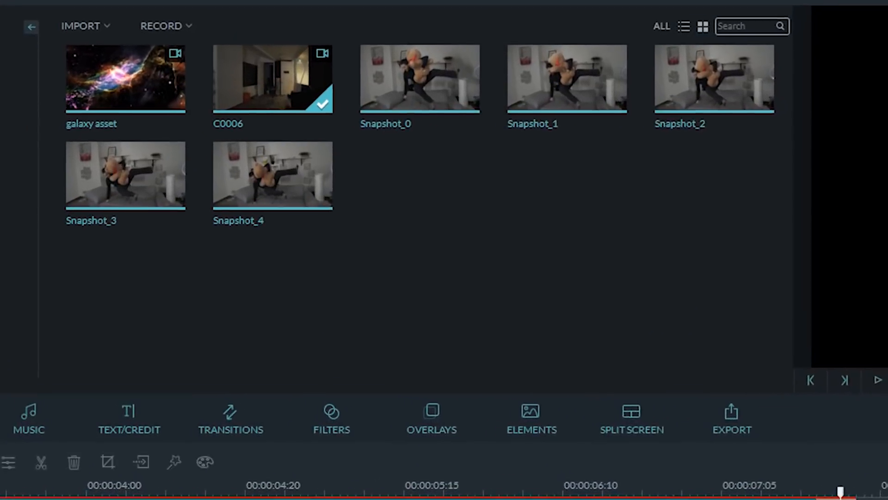
right_click(498, 112)
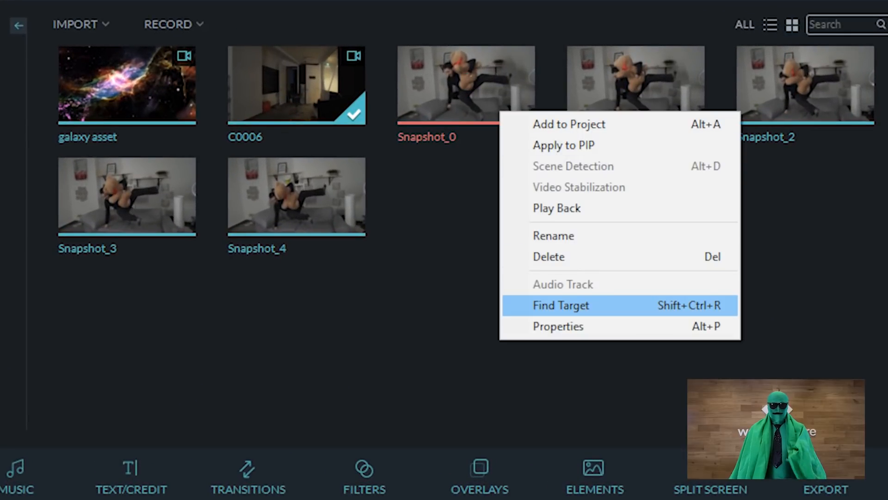
left_click(555, 304)
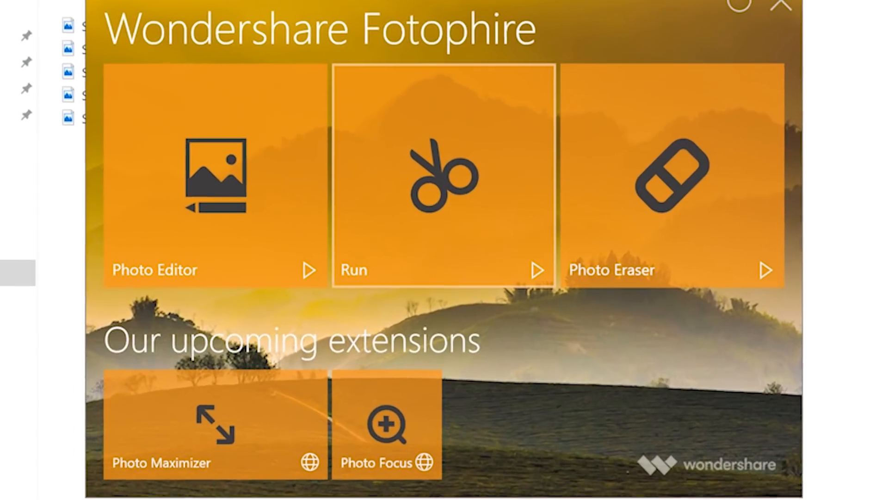
In Fotophire's Photo Cutter, paint Snapshot_0's background for removal with a 75 px brush and both feet to keep with a 23 px brush
left_click(444, 202)
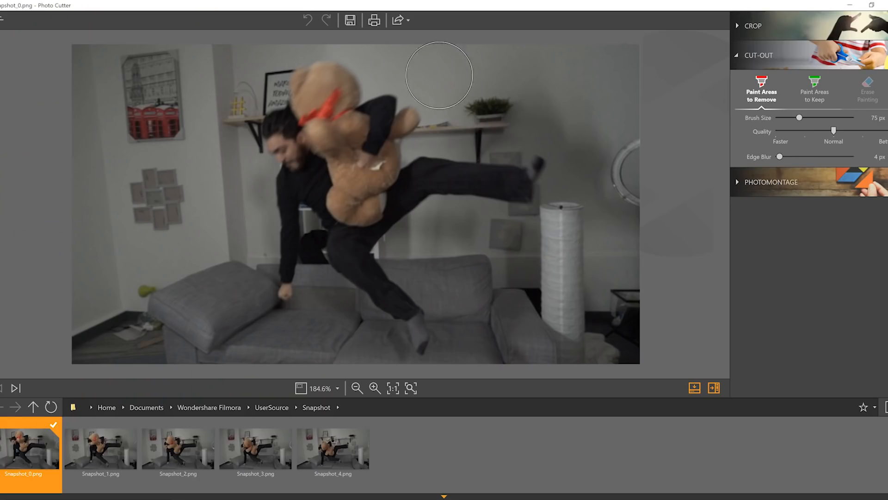
left_click_drag(424, 67, 517, 366)
mouse_move(320, 350)
left_mouse_down()
mouse_move(180, 254)
mouse_move(202, 70)
mouse_move(258, 63)
left_mouse_up()
left_click(482, 129)
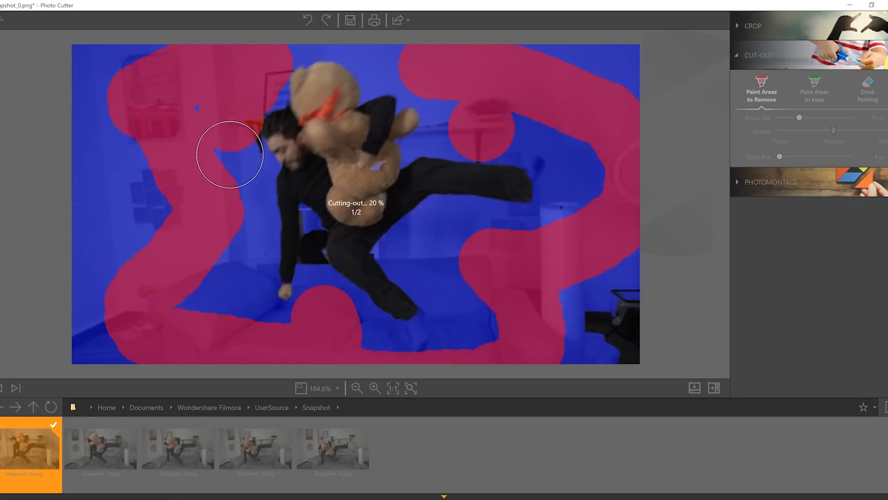
left_click(456, 125)
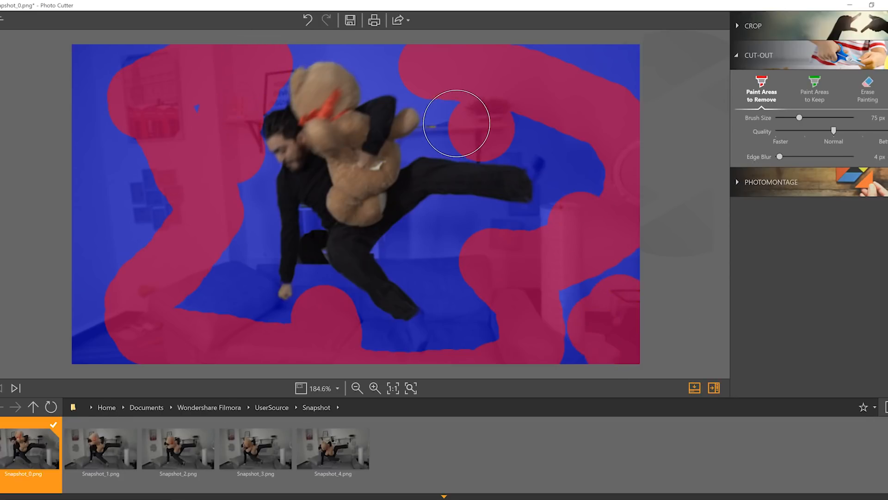
left_click_drag(417, 317, 418, 333)
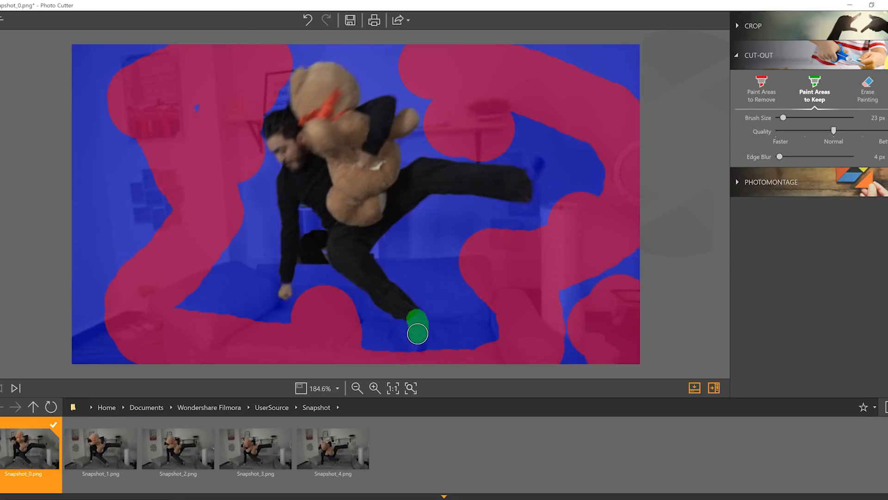
left_click(537, 169)
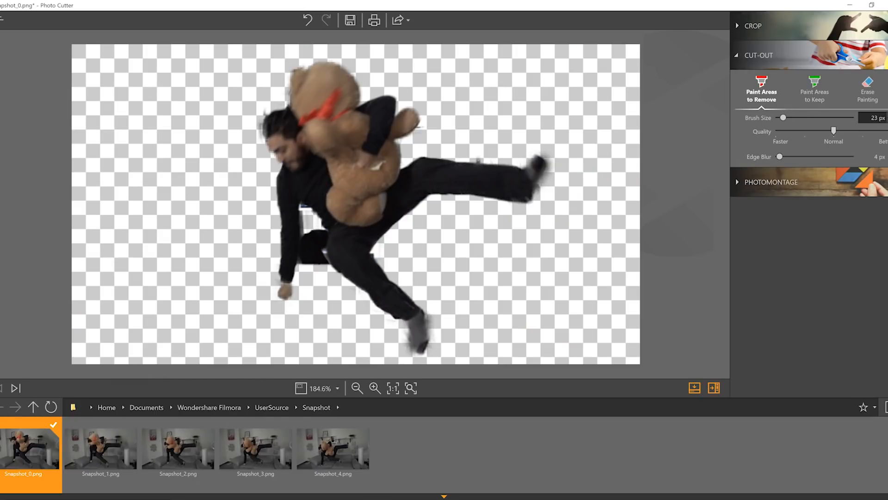
Paint the dark patch between the man's arm and leg for removal with an 18 px brush, and save the cut-out
left_click_drag(783, 118, 782, 118)
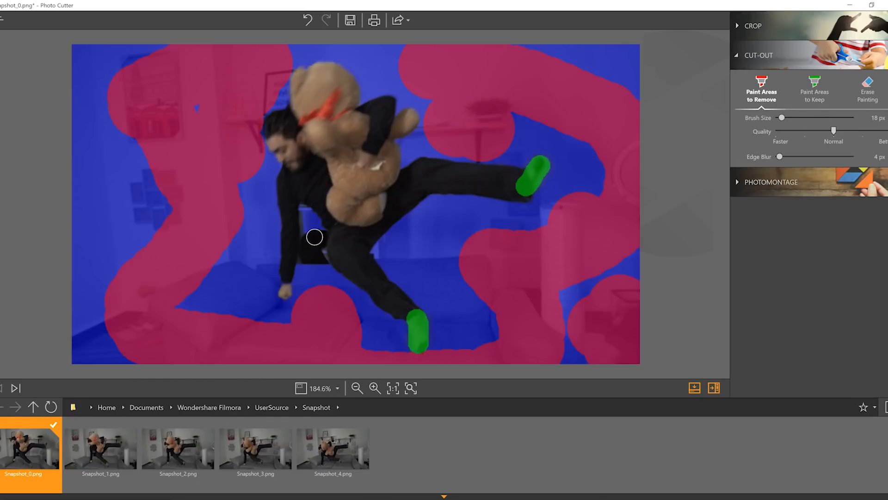
mouse_move(316, 266)
left_mouse_down()
mouse_move(315, 238)
mouse_move(324, 262)
left_mouse_up()
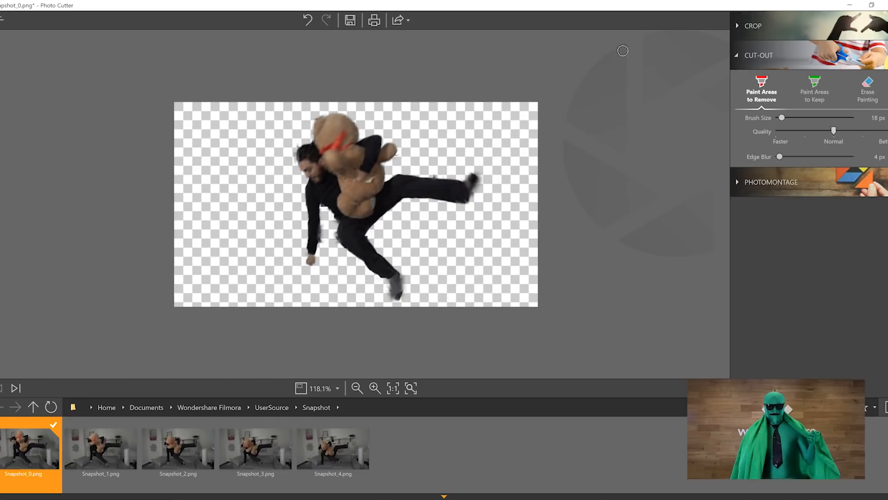
key("ctrl+s")
key("Return")
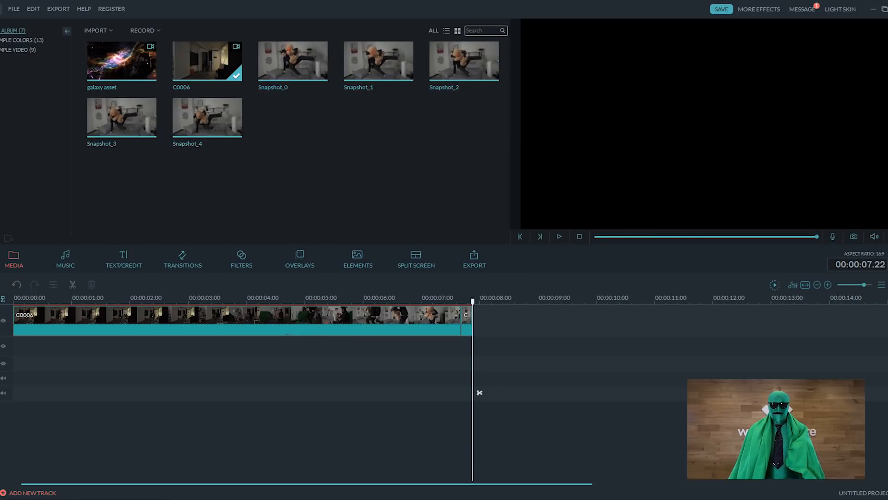
Switch to Filmora and import the cut-out images SS1 to SS5 from the Exports memes folder
left_click(95, 30)
left_click(118, 40)
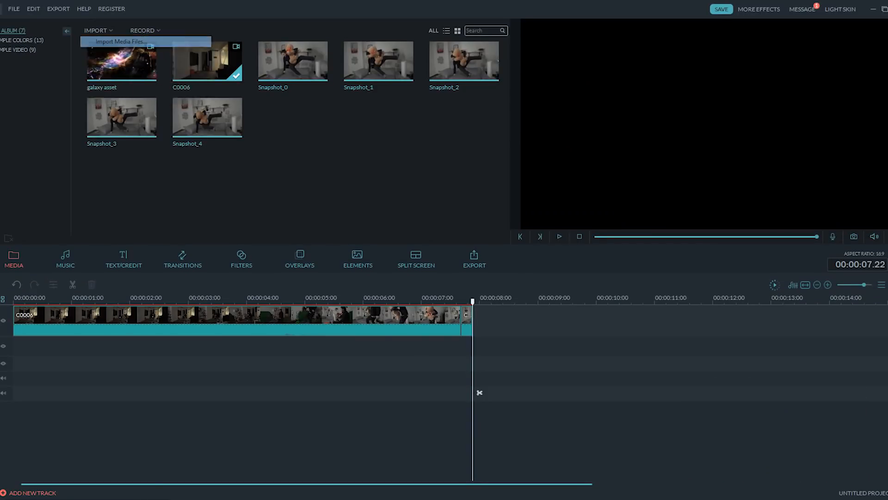
left_click(85, 167, "shift")
key("Return")
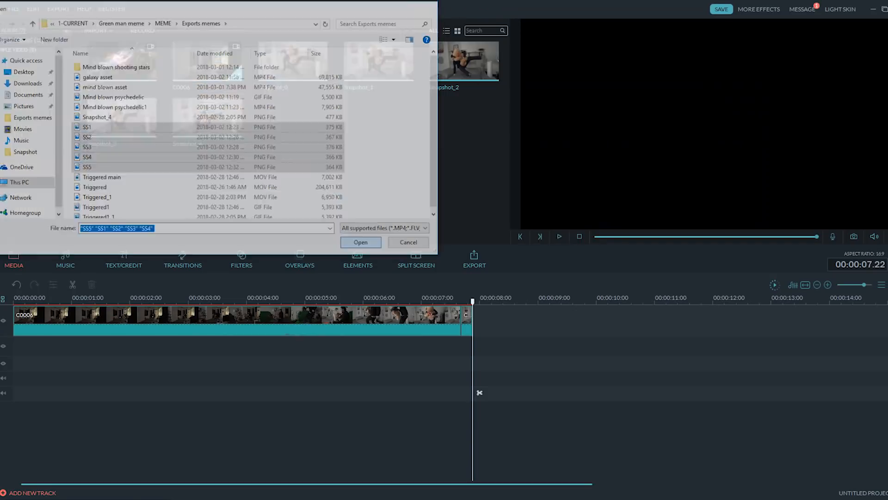
Place an imported cut-out image on the track below C0006 at the split point and trim it to one frame
left_click_drag(473, 301, 461, 301)
left_click_drag(293, 117, 462, 346)
left_click_drag(752, 346, 464, 345)
left_click_drag(368, 313, 367, 312)
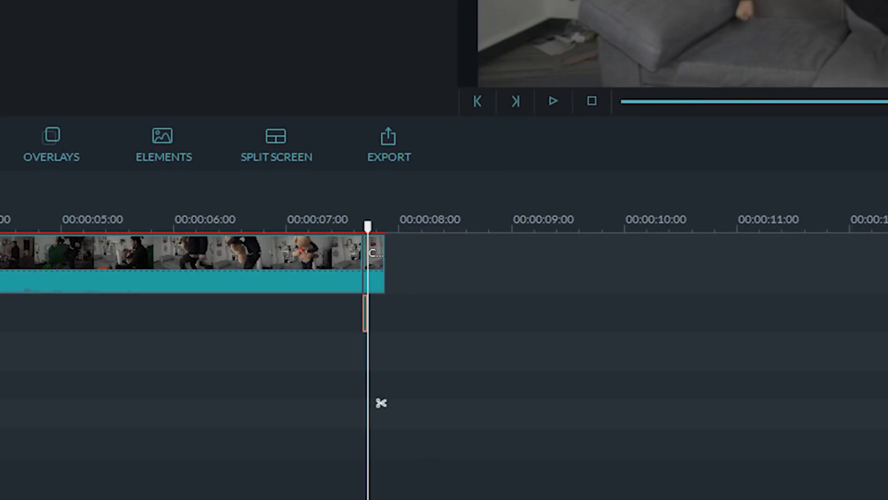
Line up SS2 to SS5 directly after SS1 on the cut-out track, each trimmed to one frame
key("ctrl+equal")
key("ctrl+equal")
key("ctrl+equal")
key("Left")
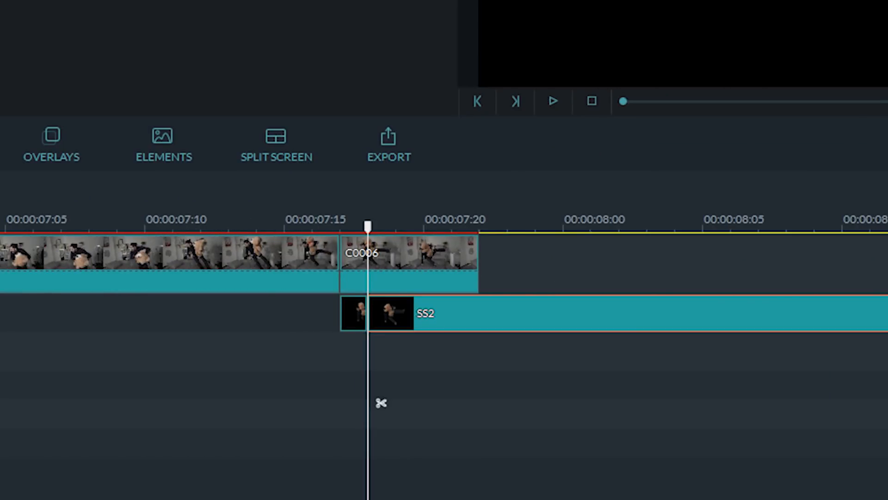
key("Right")
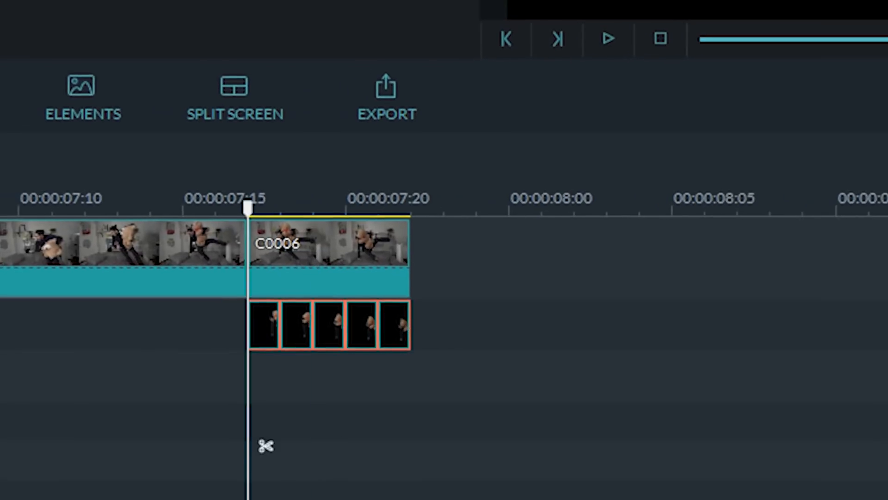
Copy the five one-frame cut-outs and paste them twice after the sequence
right_click(395, 341)
left_click(453, 442)
key("ctrl+v")
key("ctrl+v")
key("Right")
key("Right")
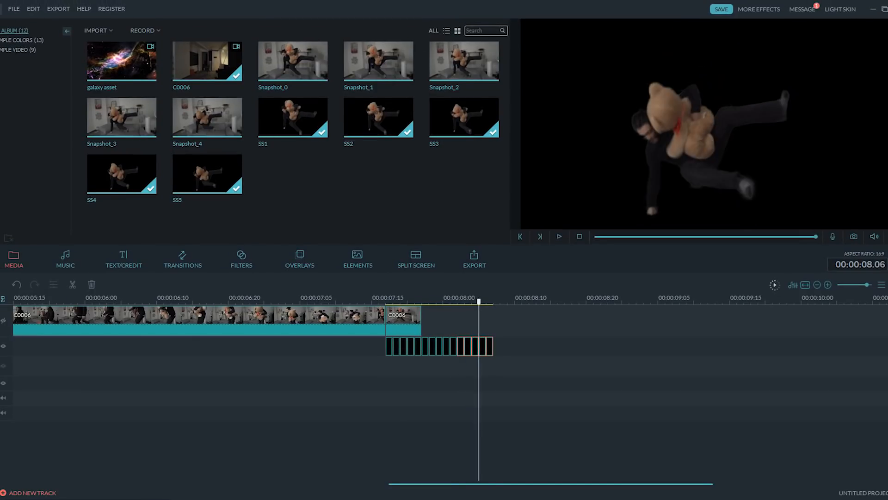
Undo the pasted cut-out sequences and step back through the original five frames
key("Left")
key("Left")
key("Left")
key("Left")
key("Left")
key("ctrl+z")
key("ctrl+z")
key("Left")
key("Left")
key("Right")
key("Right")
key("Right")
key("Right")
key("Right")
key("Right")
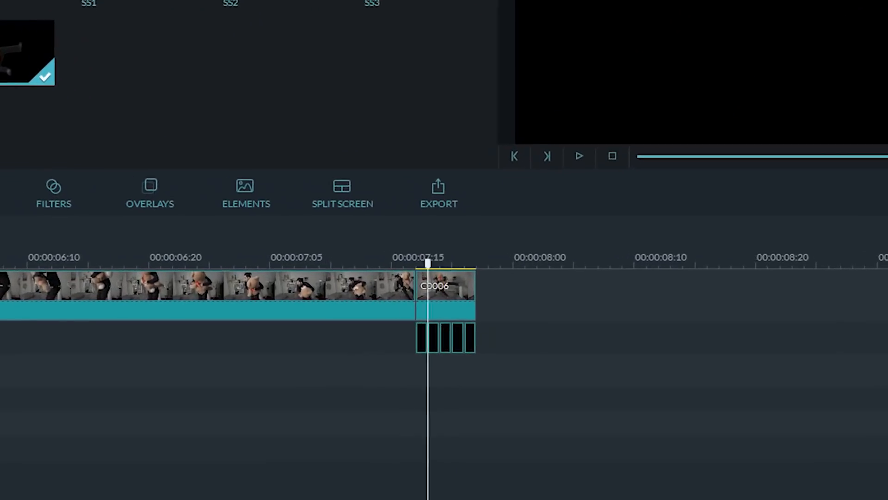
Copy the fourth and third cut-out frames one at a time and paste them in that order after the fifth
right_click(489, 393)
key("Escape")
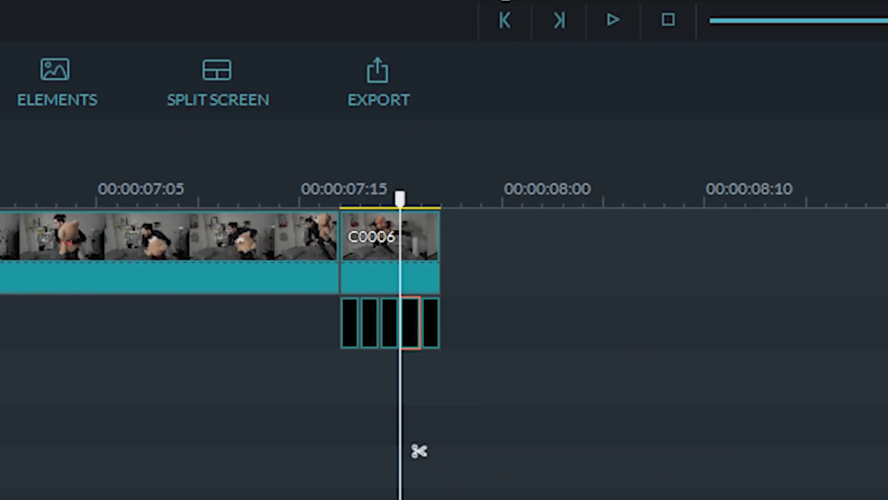
key("ctrl+v")
left_click(388, 324)
right_click(388, 323)
left_click(452, 439)
left_click(484, 312)
right_click(484, 311)
left_click(530, 454)
Copy the second and first cut-out frames one at a time and paste them at the end to complete the back-and-forth loop
left_click(430, 322)
right_click(518, 326)
left_click(567, 472)
right_click(346, 327)
left_click(411, 443)
right_click(520, 329)
left_click(569, 475)
left_click(446, 324)
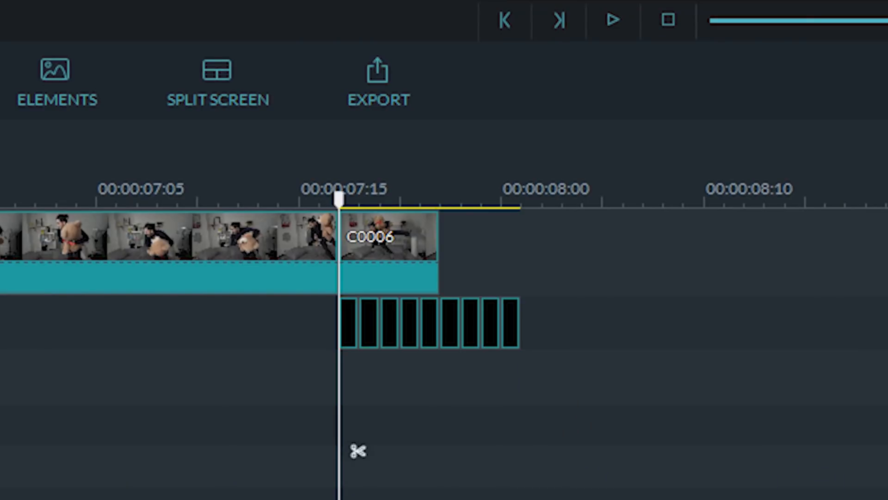
Copy the eight cut-out frames after the first one and paste them end to end to repeat the loop
key("ctrl+=")
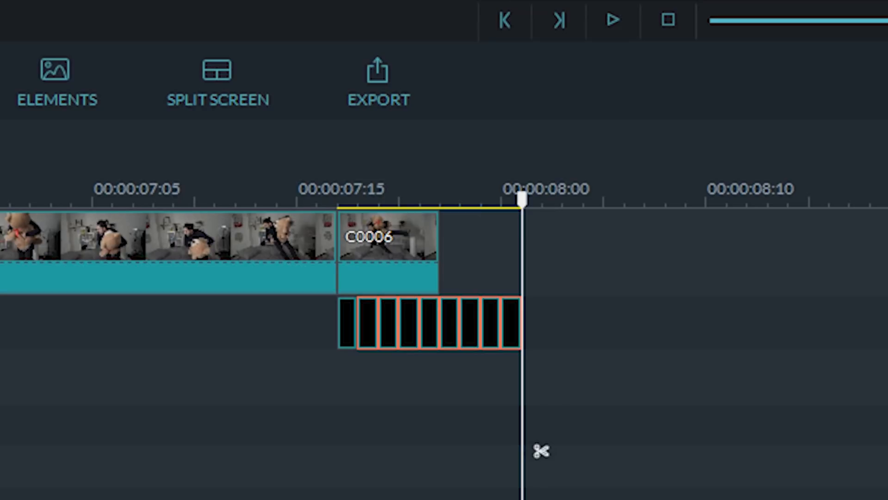
right_click(578, 327)
left_click(623, 472)
right_click(743, 281)
left_click(789, 425)
key("ctrl+v")
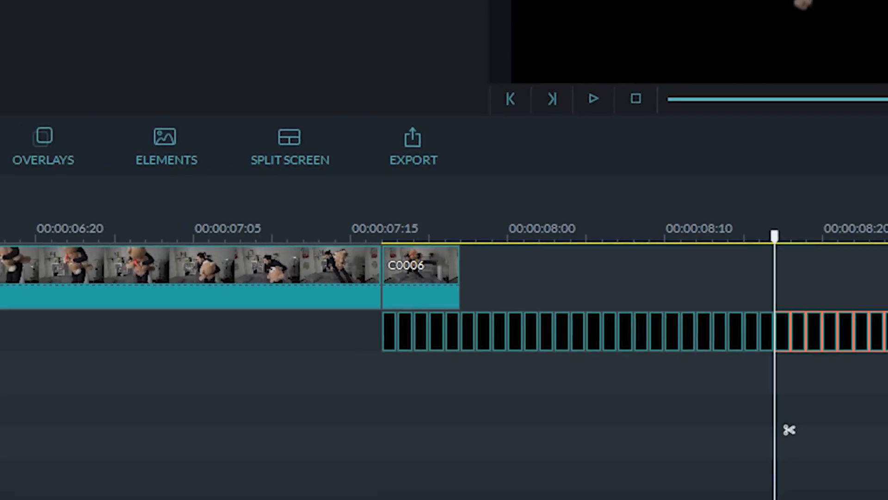
Paste more repeats of the cut-out loop at the sequence's end and play it back from the split point
right_click(756, 357)
left_click(784, 414)
key("ctrl+v")
right_click(789, 366)
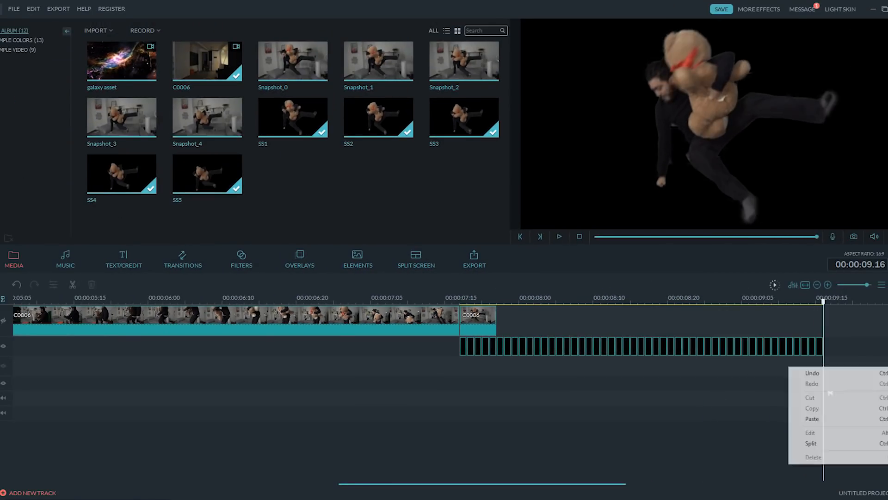
left_click(812, 418)
left_click(460, 299)
key("space")
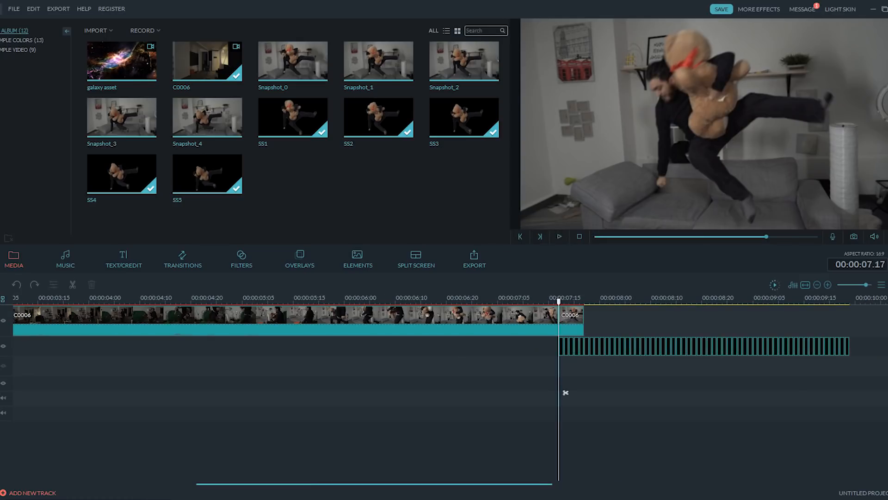
Place the galaxy asset at the split point and move all cut-out frames to the track beneath it
left_click_drag(121, 61, 559, 366)
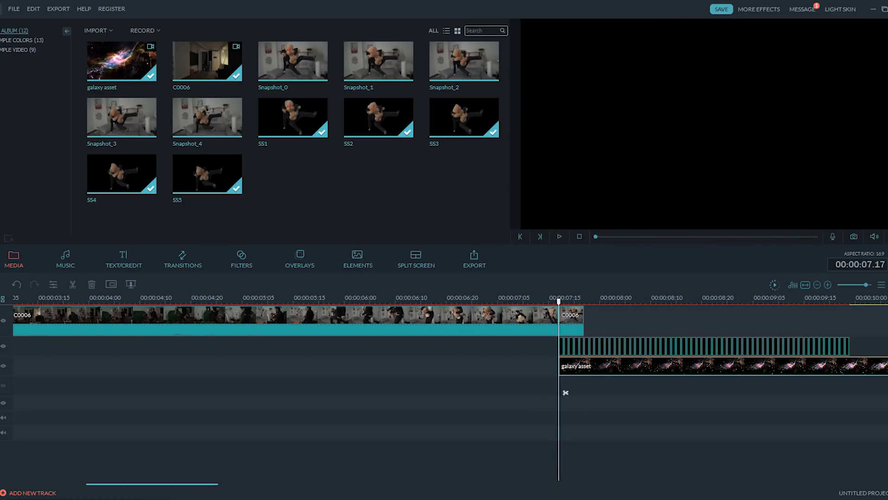
key("space")
left_click_drag(566, 346, 565, 392)
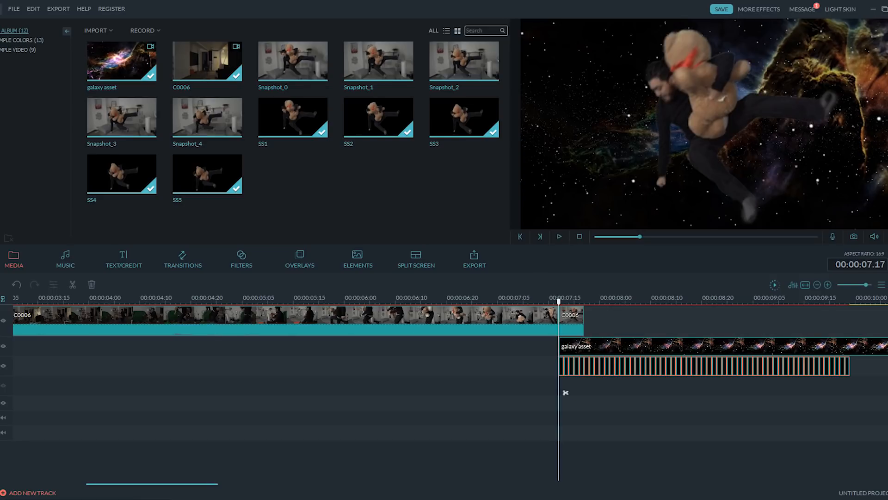
Remove C0006's remainder after the split point and paste more cut-out loops over the galaxy asset, up to 00:00:14.13
key("space")
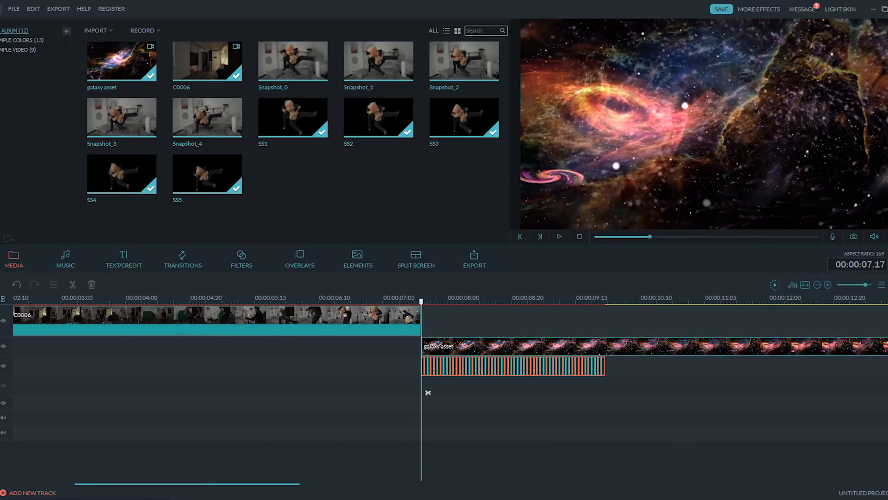
left_click_drag(421, 301, 788, 301)
key("ctrl+v")
key("ctrl+v")
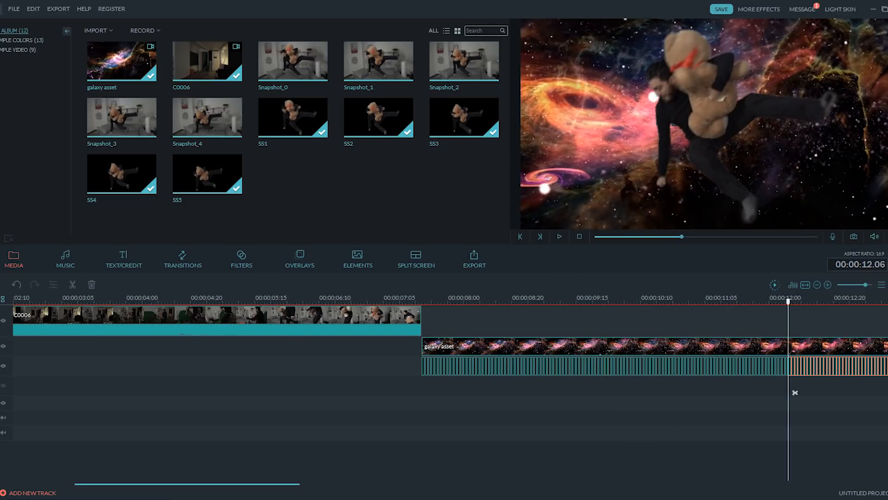
Trim the galaxy asset to end with the last cut-out frame at 00:00:14.13
left_click(409, 301)
key("ctrl+minus")
key("ctrl+minus")
key("ctrl+minus")
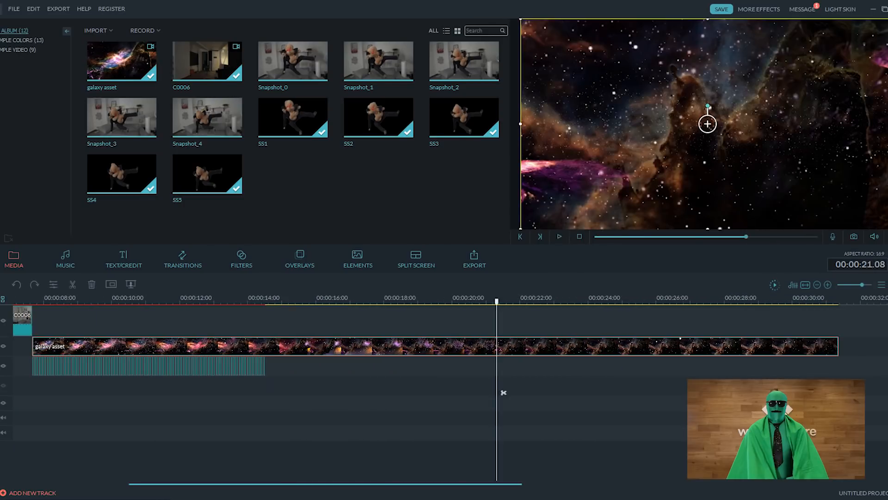
left_click_drag(503, 393, 271, 393)
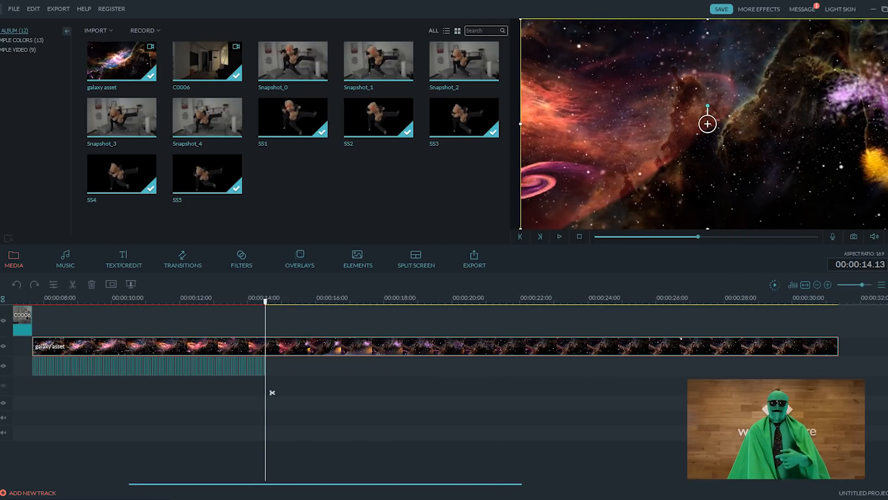
key("ctrl+plus")
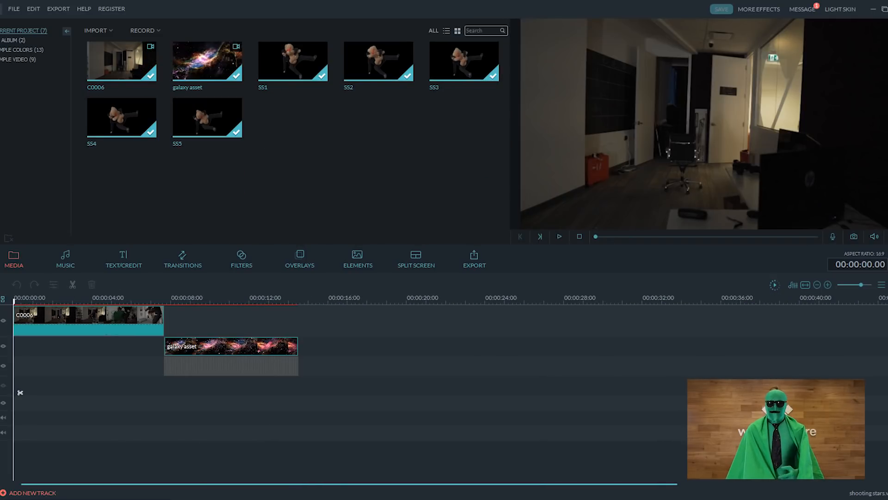
Import the s5 WAV file from the Music folder and place it at the start of an audio track
left_click(99, 31)
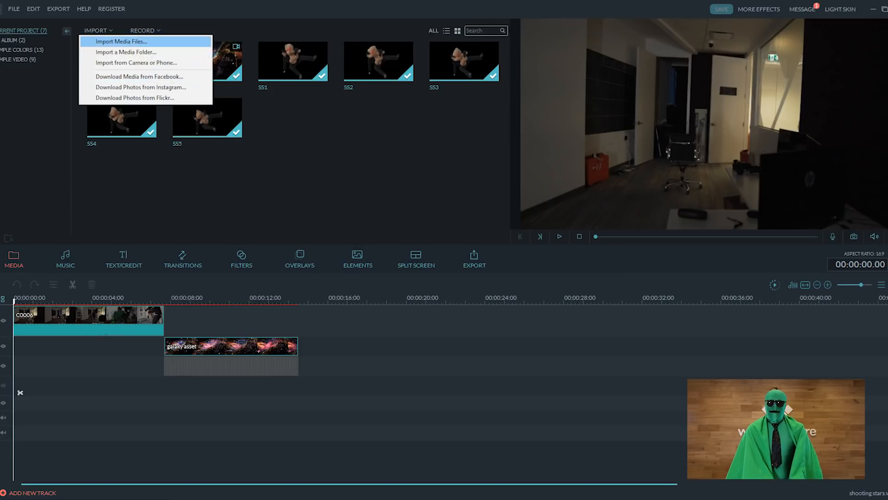
left_click(121, 41)
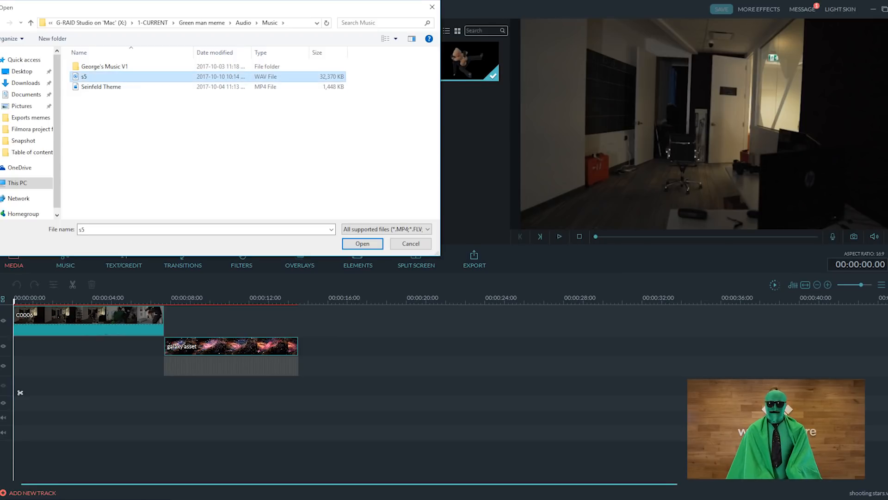
key("Return")
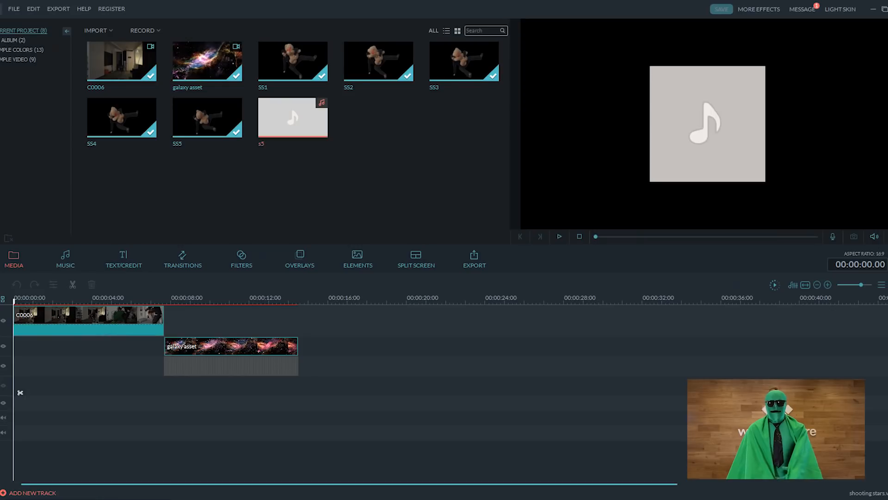
left_click_drag(292, 117, 19, 418)
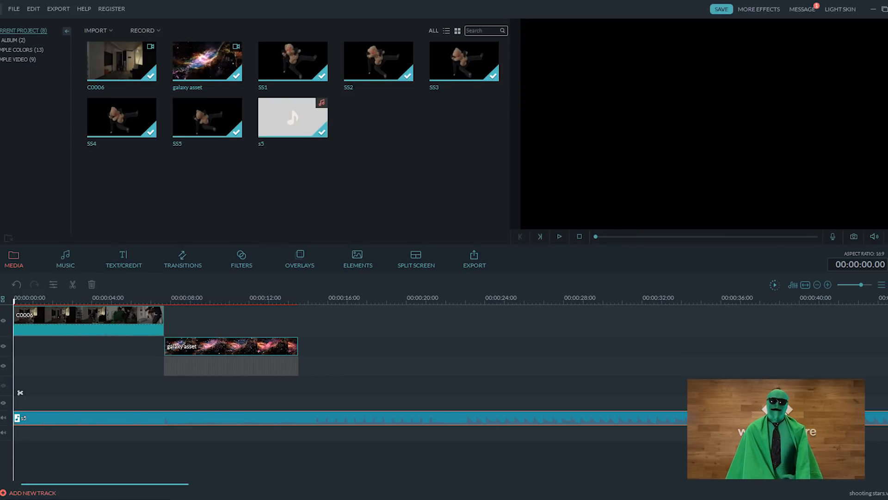
Play the edit with its music, split s5 where the galaxy asset ends at 00:00:14.13, and delete the excess audio
key("space")
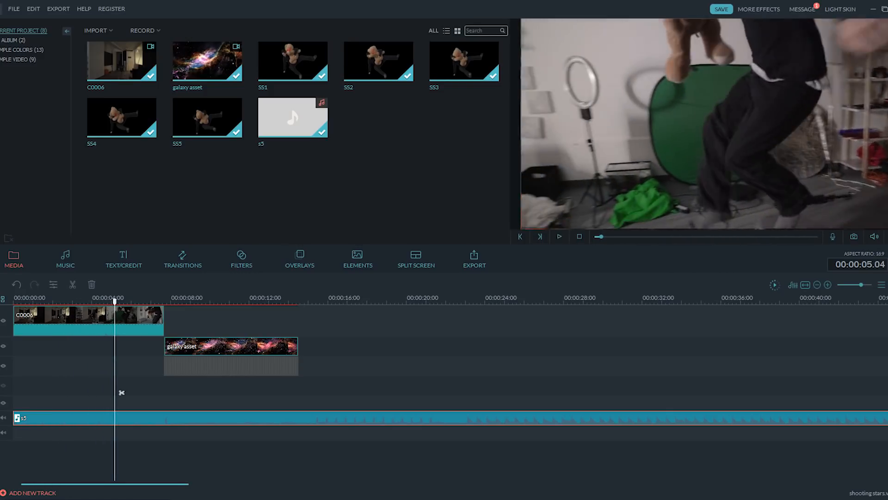
key("space")
key("space")
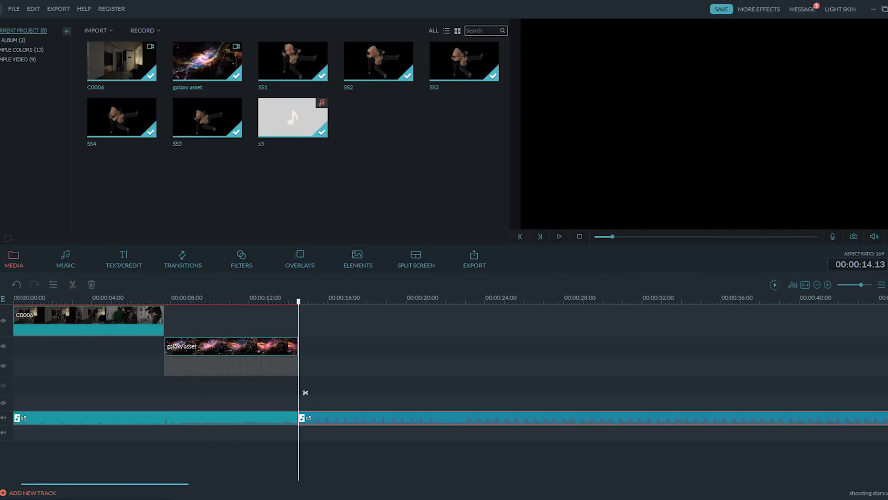
key("Delete")
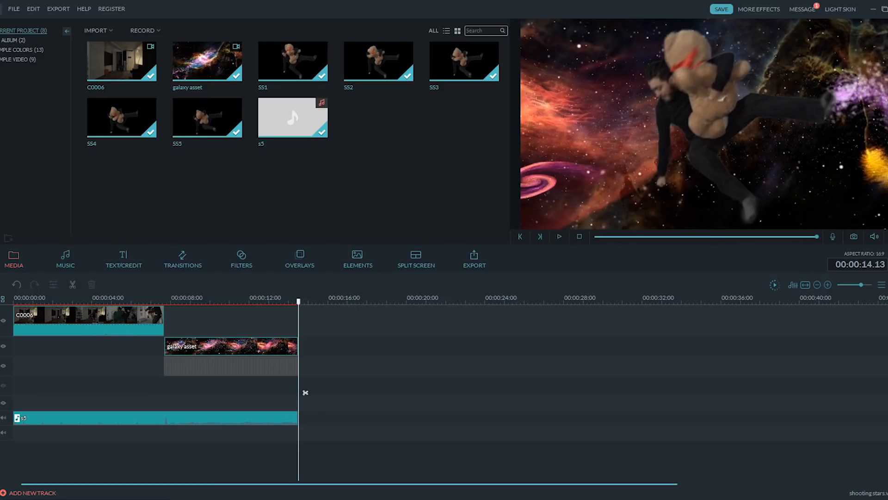
Export the video to the desktop as a 1920 x 1080 MP4 named Shooting Stars with bear
key("ctrl+e")
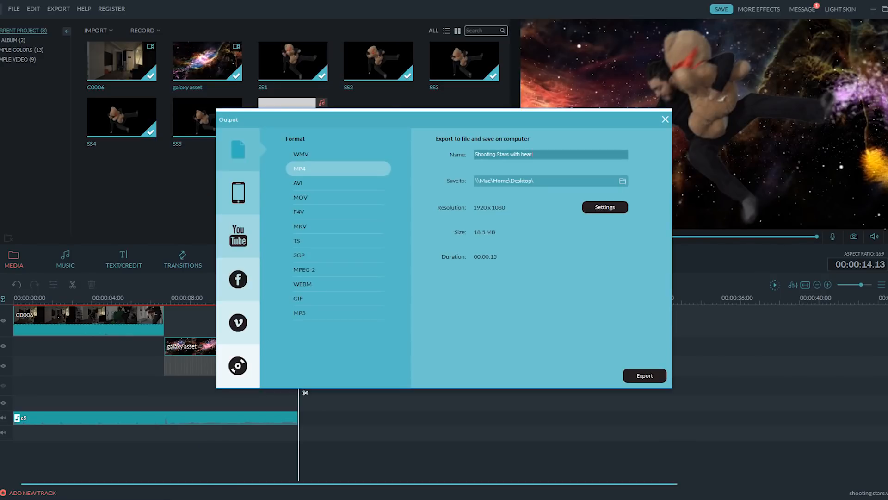
left_click(645, 375)
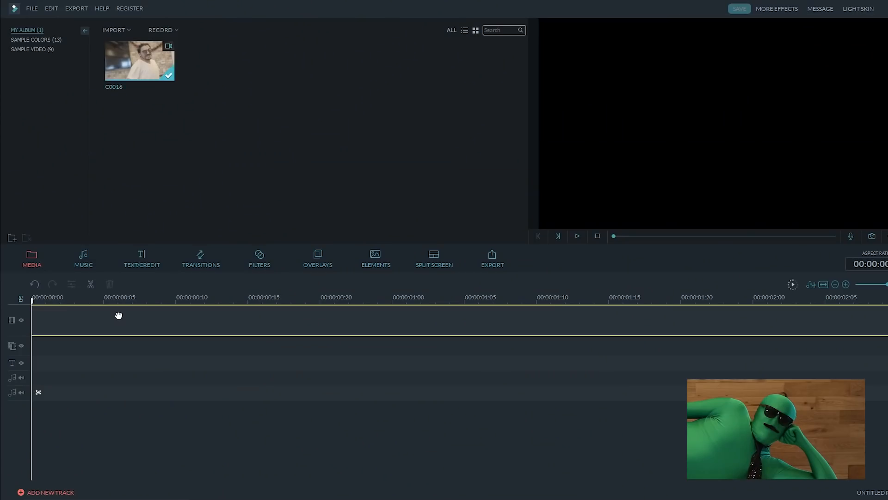
Place C0016 at the start of the video track and cut off roughly its first second
mouse_move(117, 313)
left_mouse_down()
mouse_move(70, 302)
mouse_move(106, 304)
left_mouse_up()
left_click(91, 284)
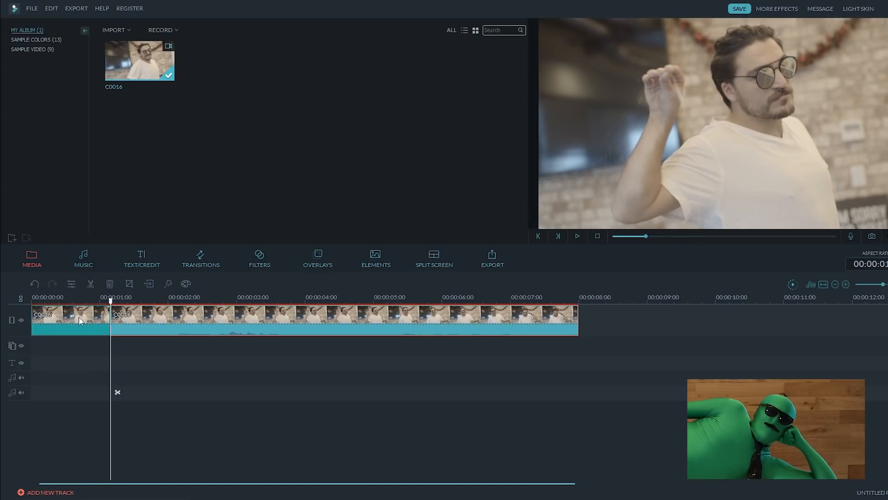
left_click(78, 317)
left_click(109, 284)
Split C0016 at about 3 seconds and delete everything after the cut
left_click(239, 299)
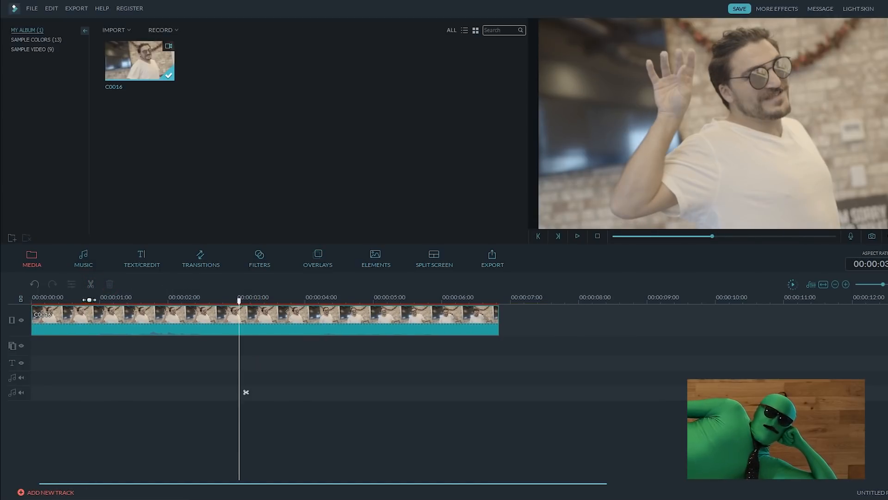
left_click(111, 285)
left_click_drag(115, 300, 204, 304)
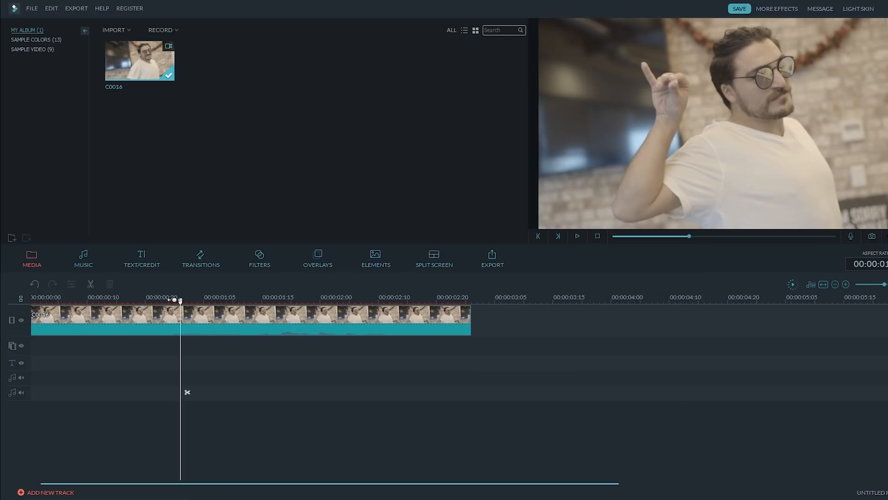
Slow the C0016 clip down to a speed of 0.470
double_click(194, 317)
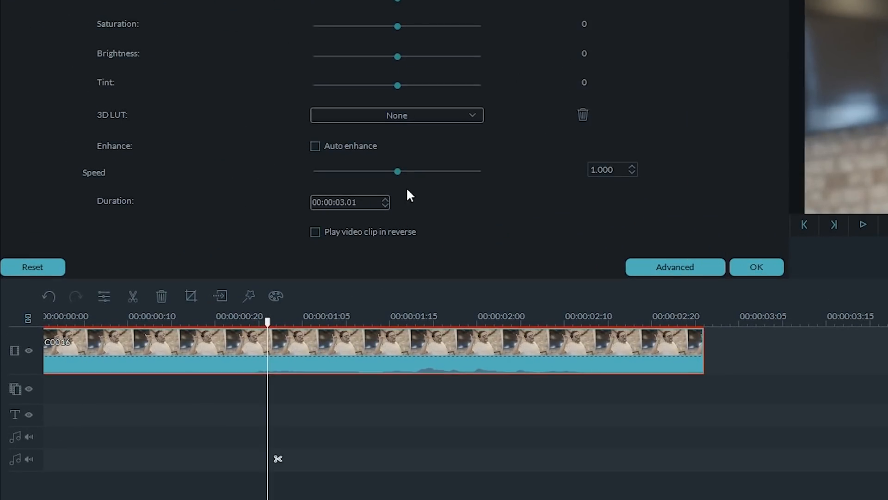
left_click_drag(400, 169, 373, 170)
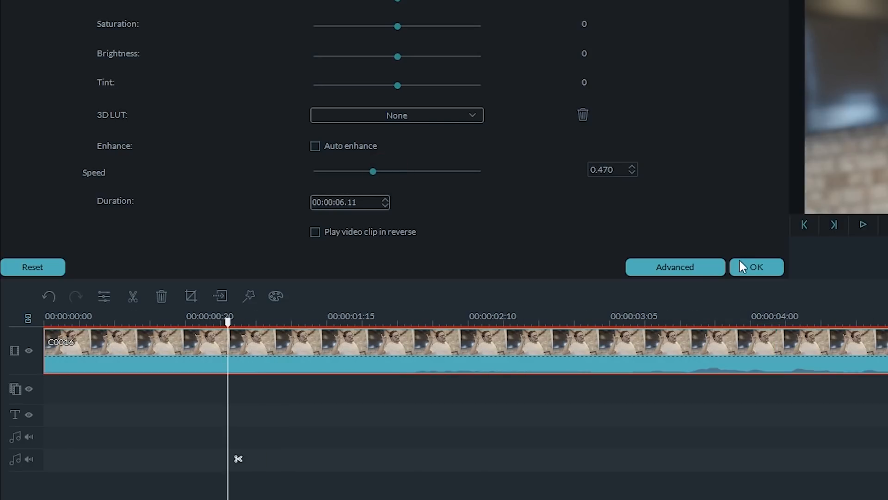
left_click(741, 261)
Cut the slowed C0016 clip at about 4 seconds and delete the remainder
left_click(501, 268)
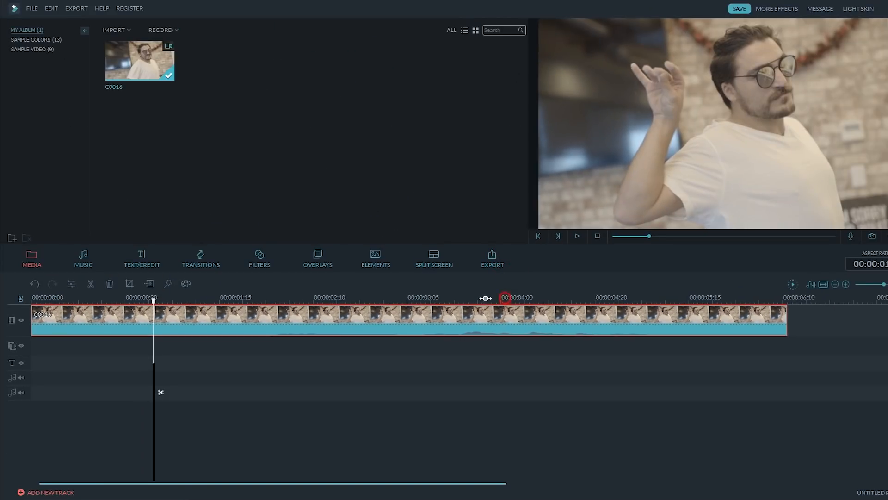
left_click_drag(486, 298, 446, 298)
left_click_drag(138, 301, 462, 301)
left_click(470, 392)
key("Delete")
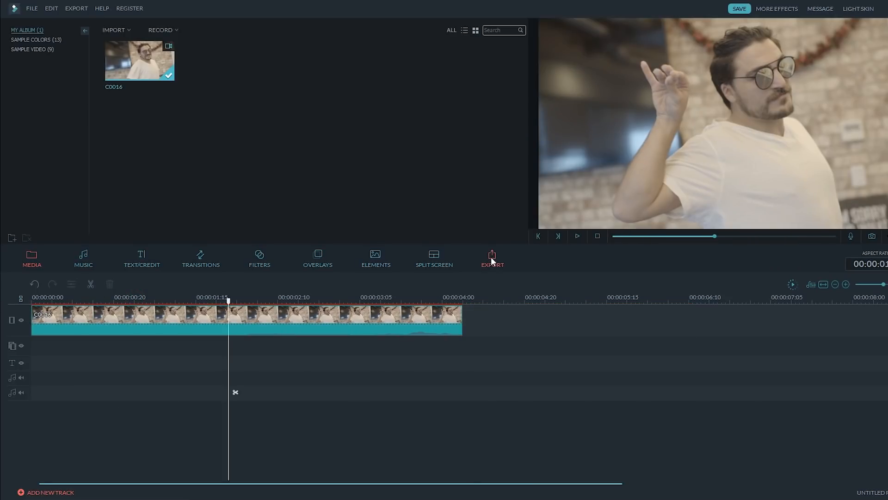
Set up a GIF export named Sugar Bae with a resolution of 640 x 360
left_click(491, 260)
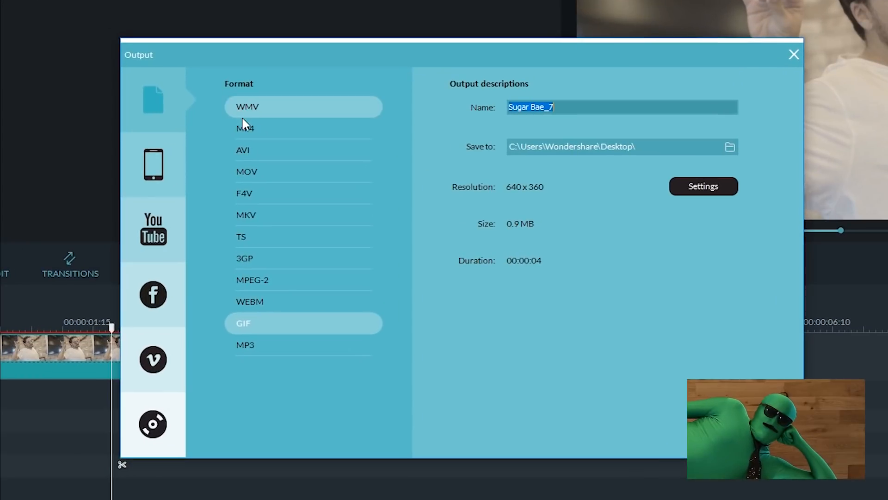
left_click(244, 325)
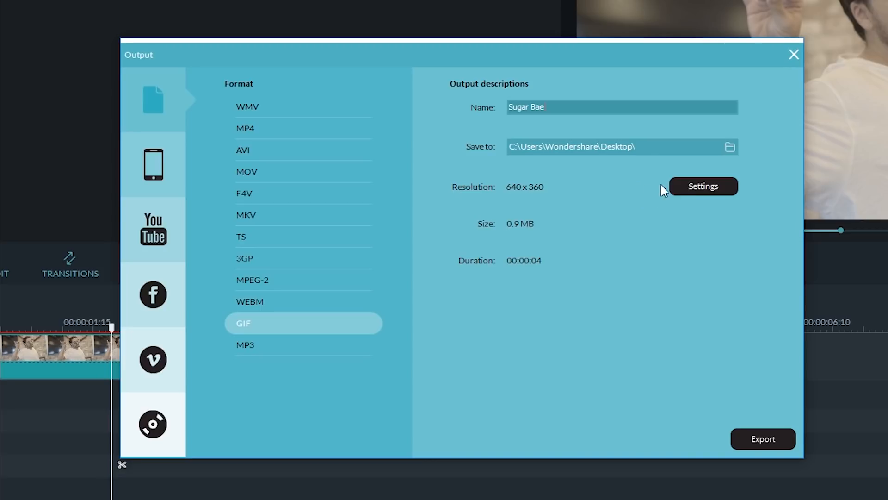
left_click(686, 186)
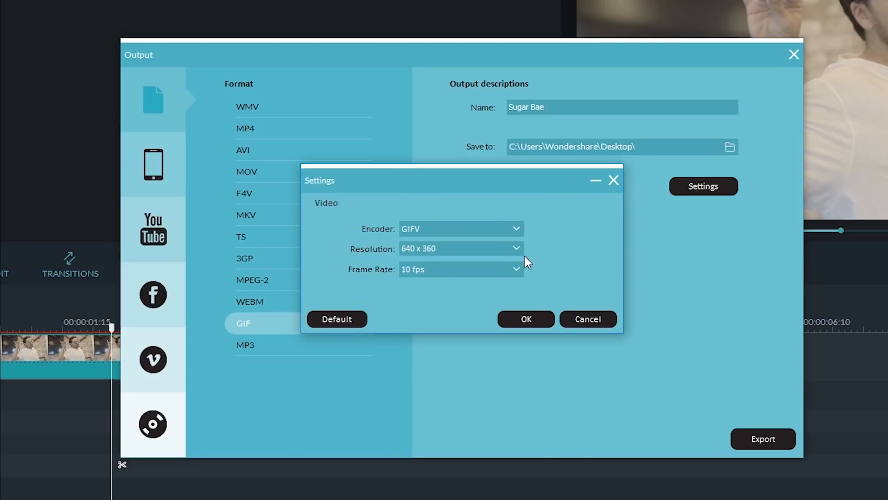
left_click(512, 249)
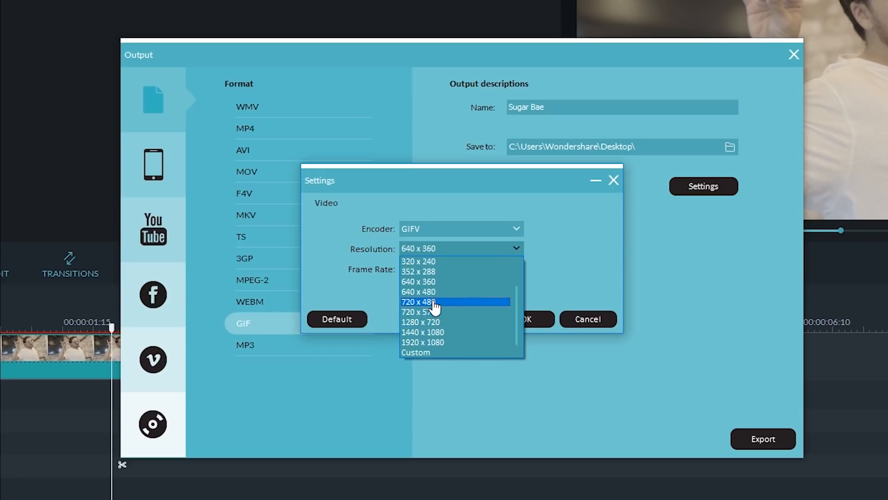
left_click(427, 281)
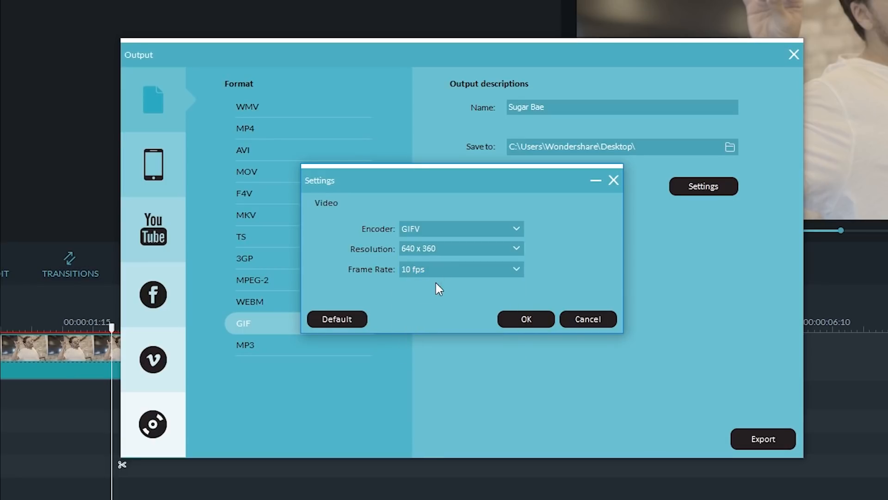
Set the GIF frame rate to 15 fps and export it
left_click(514, 271)
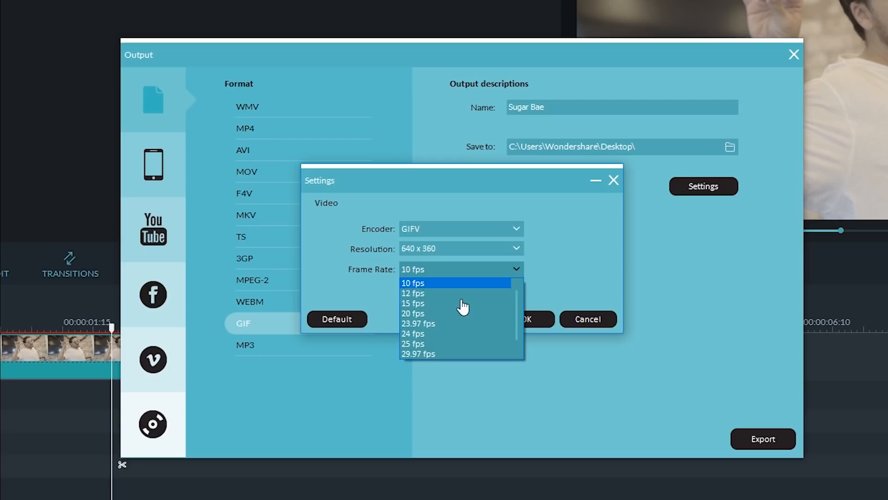
left_click(423, 303)
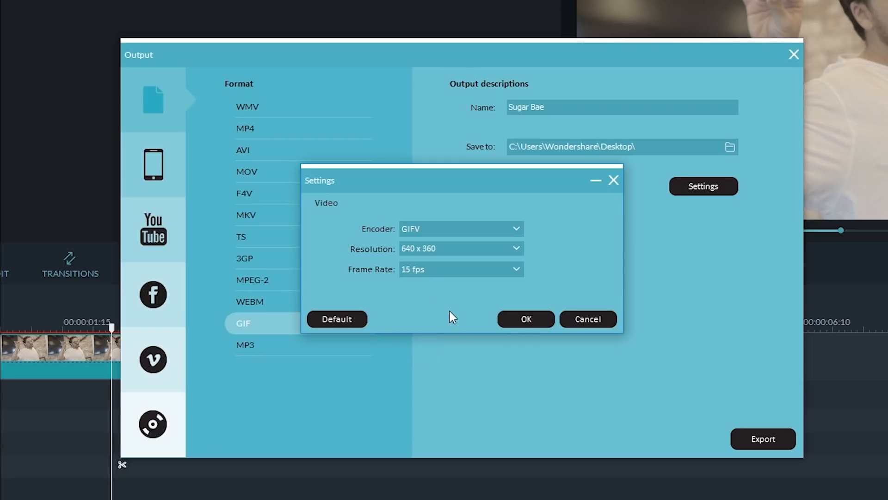
left_click(513, 324)
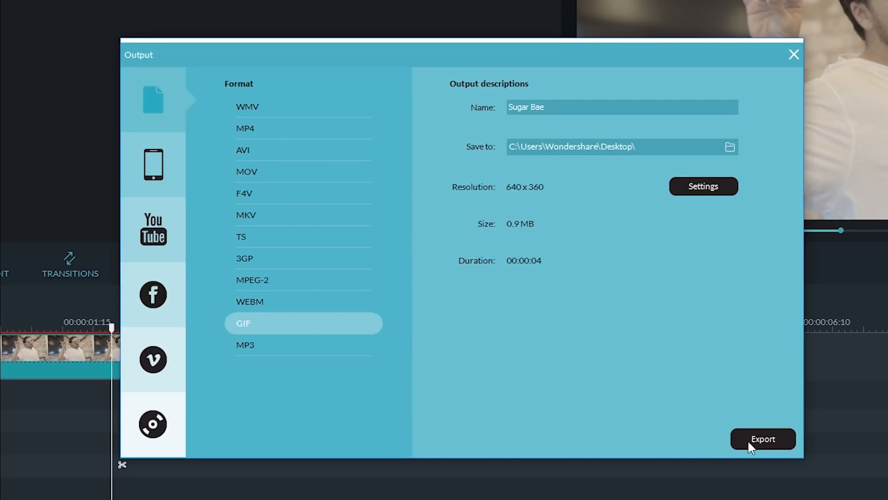
left_click(760, 442)
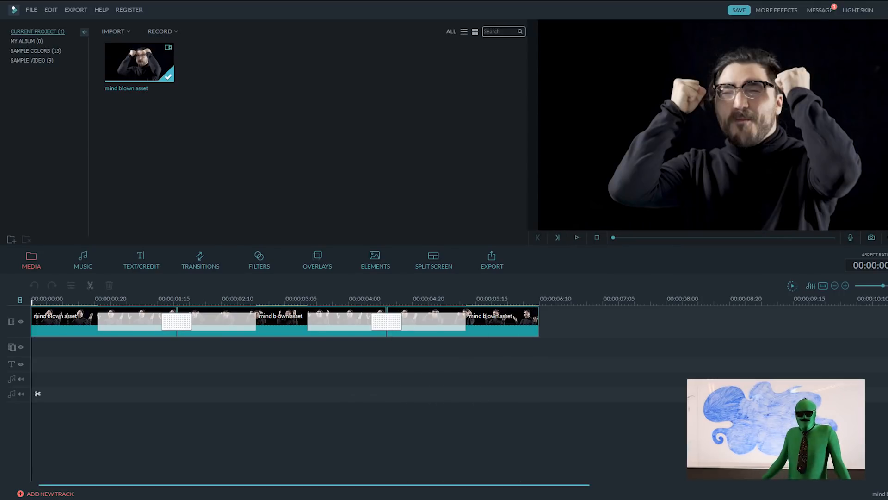
Find the Meteors - 09 element and add it as an overlay along the full length of the mind blown asset video
scroll(312, 144, "down", 6)
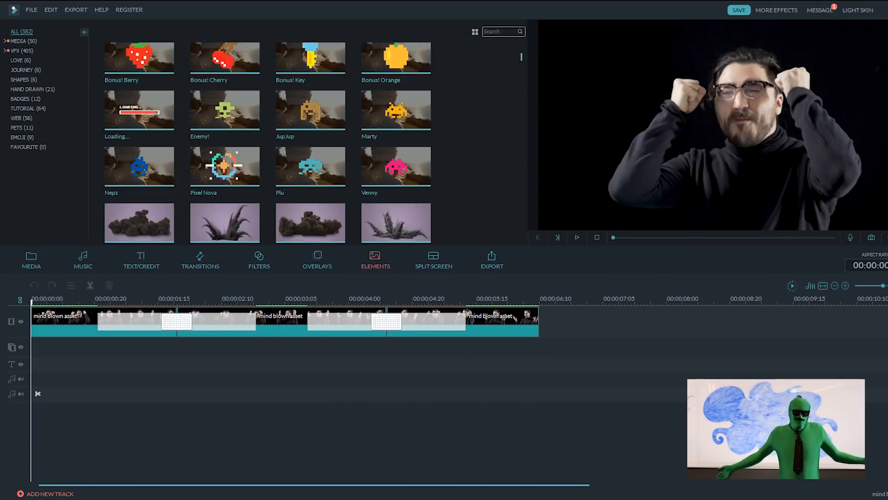
scroll(269, 138, "down", 10)
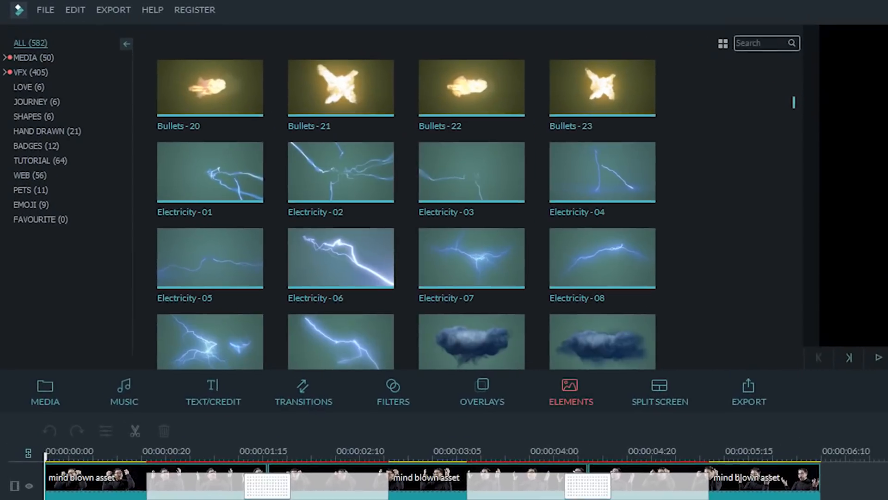
scroll(444, 232, "down", 8)
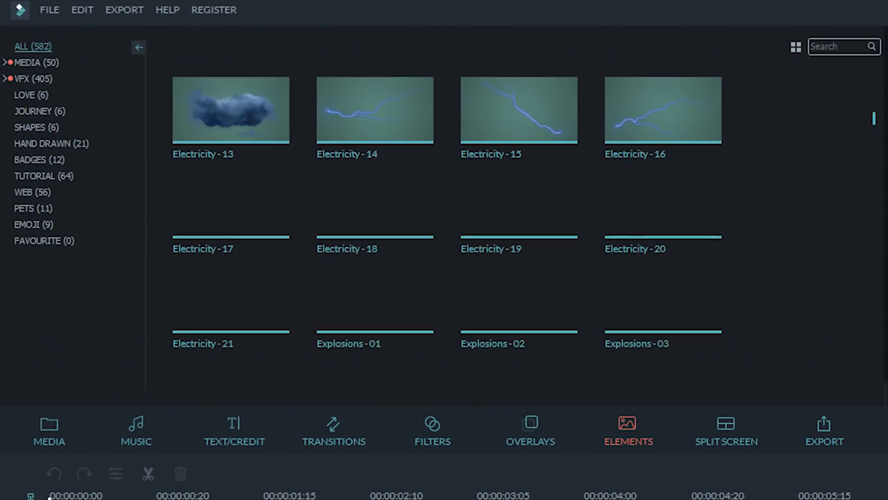
scroll(447, 231, "down", 10)
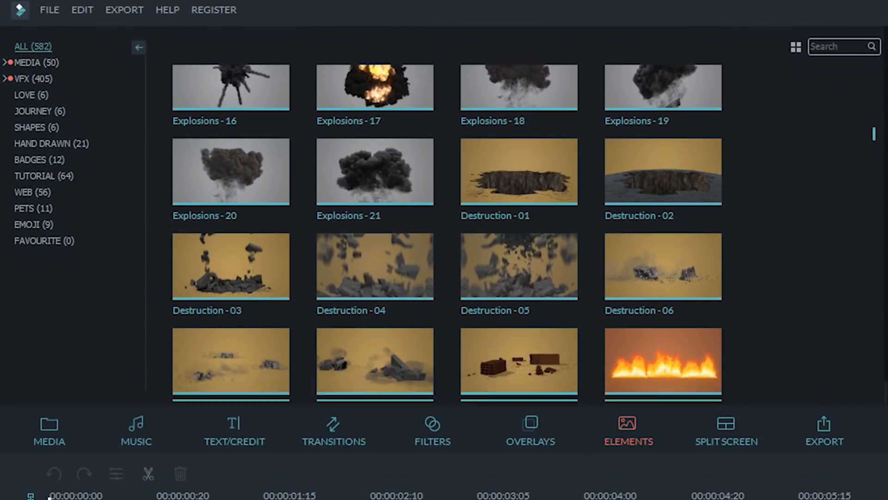
scroll(446, 231, "down", 10)
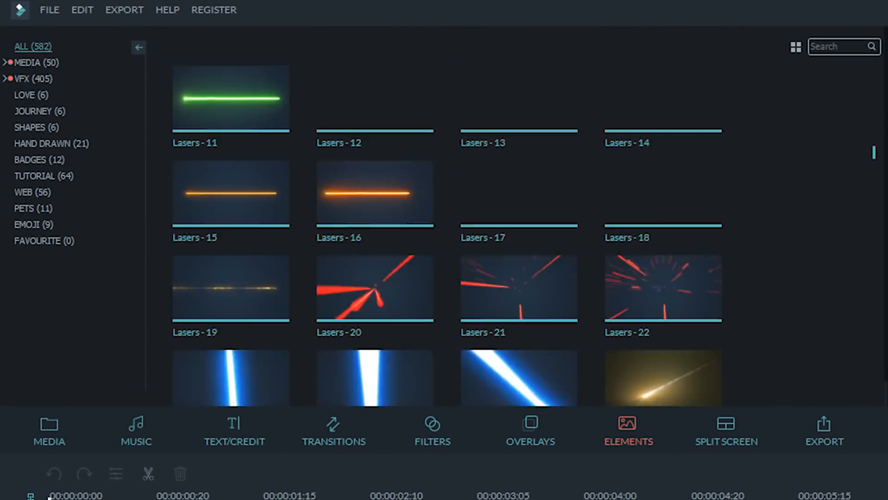
scroll(446, 231, "down", 3)
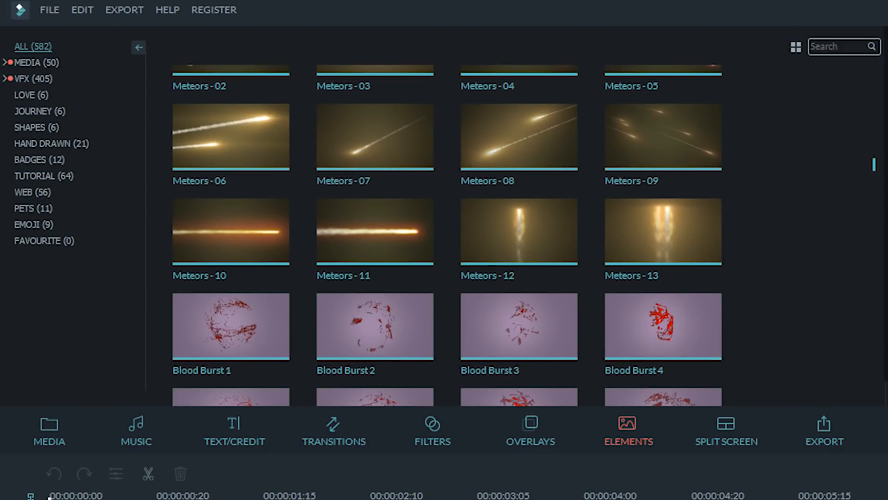
left_click(662, 136)
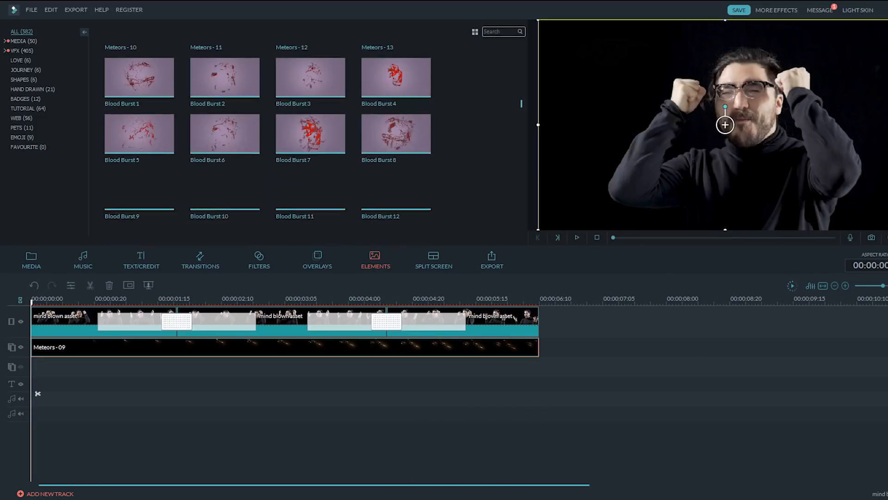
Add the Shockwave 1 element at the start of a new overlay track, position it over the man's forehead and preview it
scroll(267, 144, "down", 5)
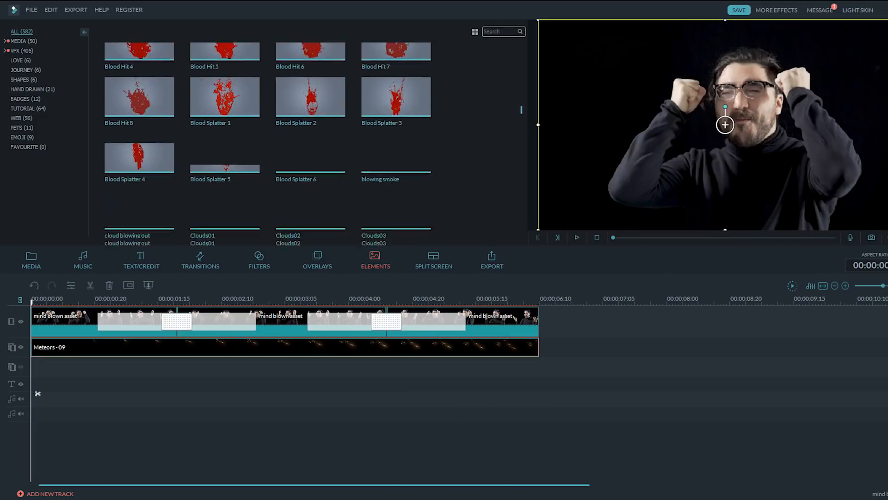
scroll(268, 143, "down", 8)
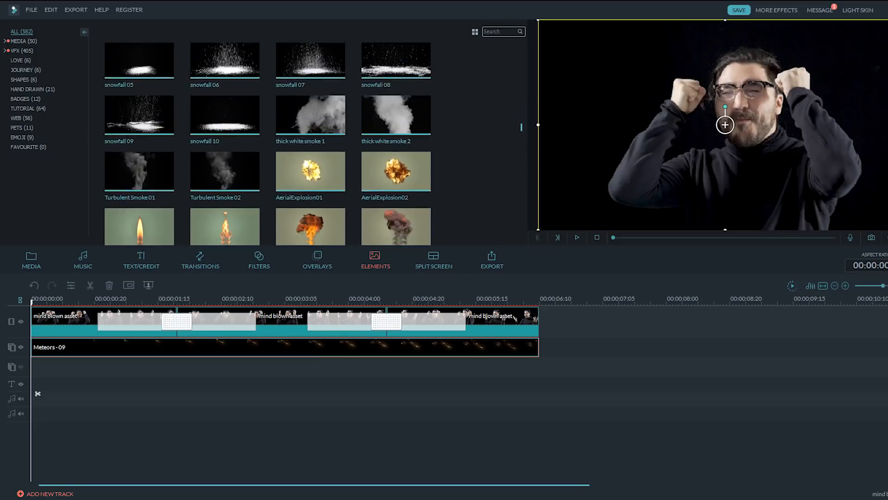
scroll(268, 143, "down", 5)
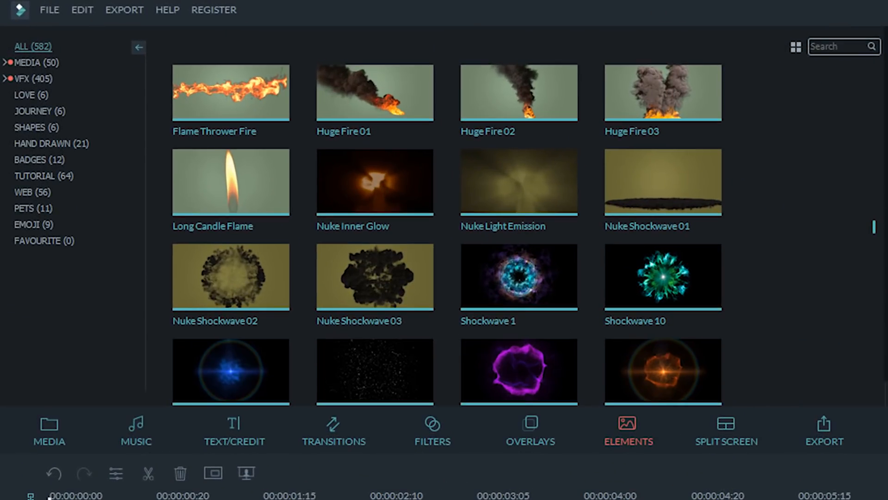
scroll(446, 216, "down", 3)
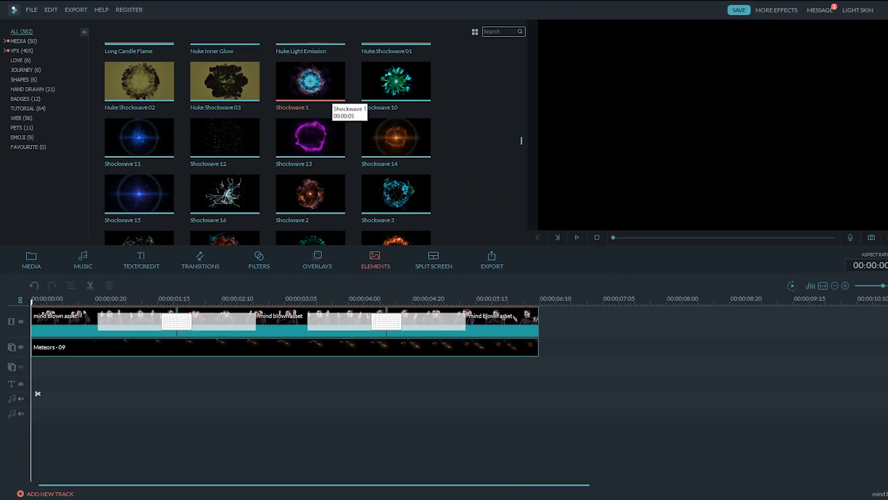
double_click(553, 153)
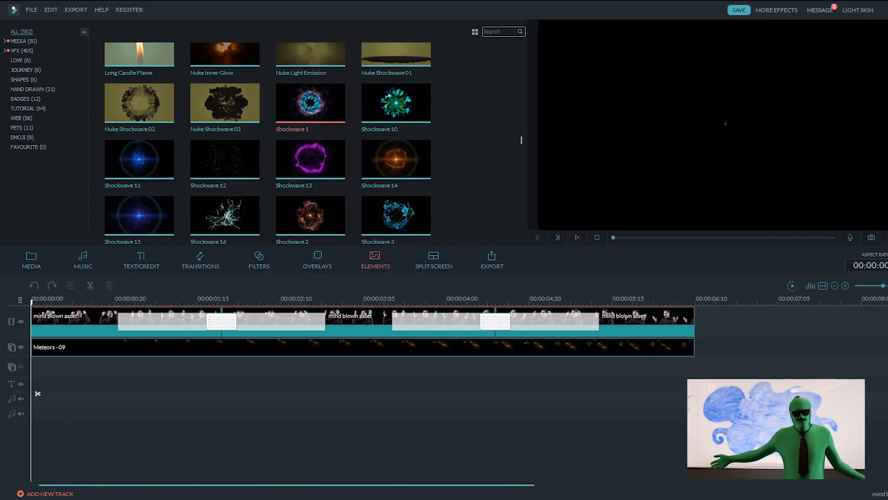
left_click_drag(310, 103, 38, 366)
left_click_drag(725, 124, 742, 78)
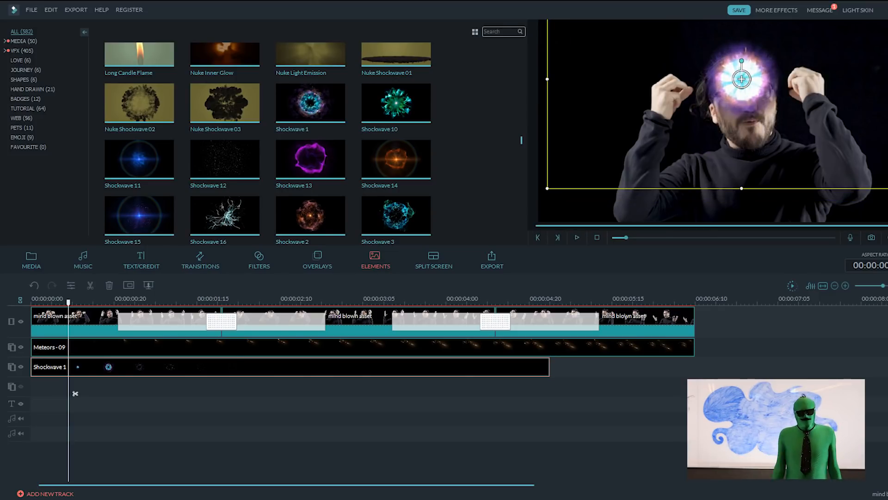
key("space")
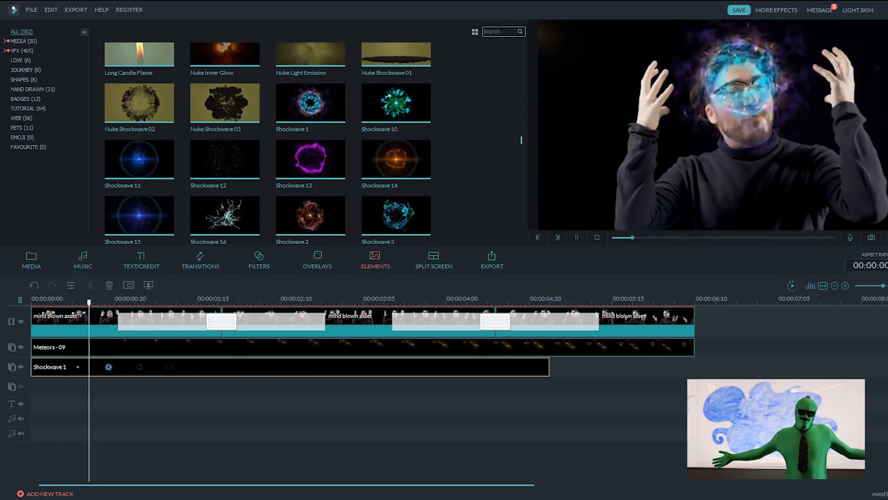
key("space")
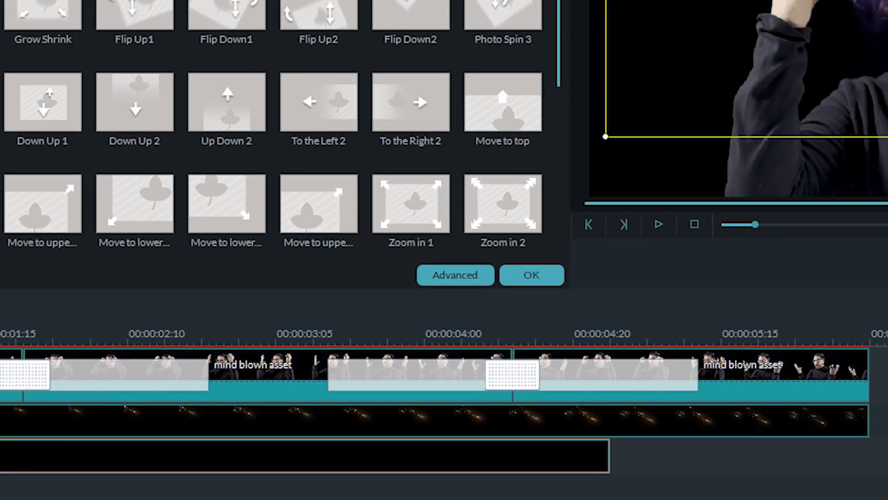
Try the Multiply, Lighten and Hard Light blending modes on the Shockwave 1 overlay
left_click(463, 266)
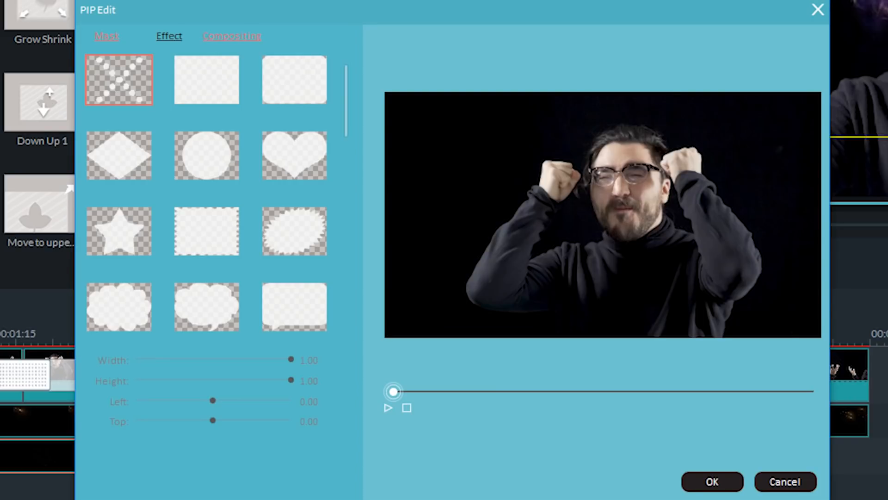
left_click(232, 36)
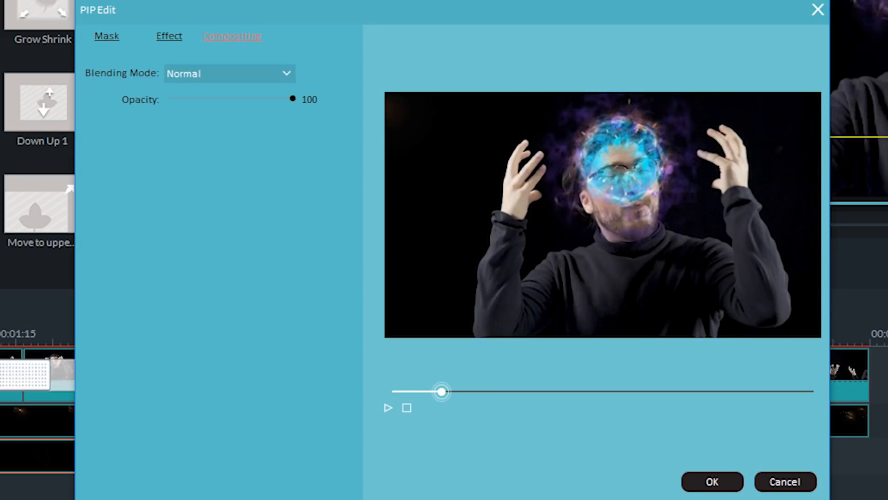
left_click(229, 73)
left_click(186, 114)
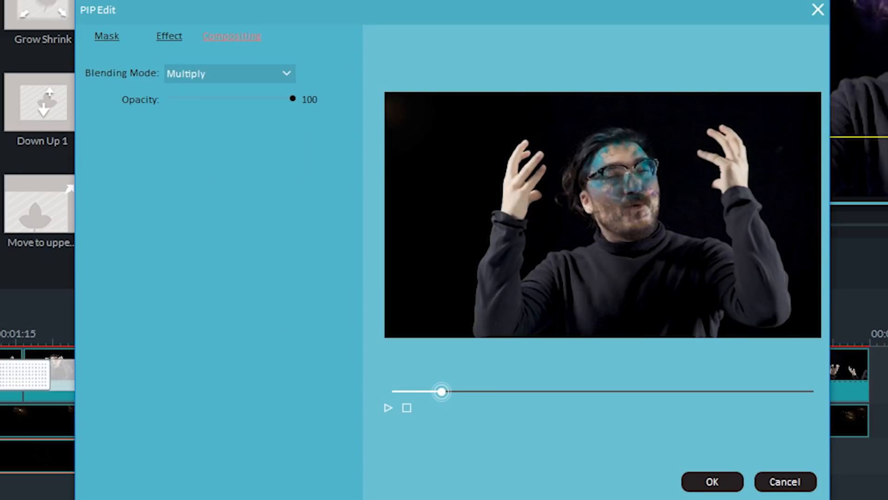
left_click(191, 102)
left_click(229, 73)
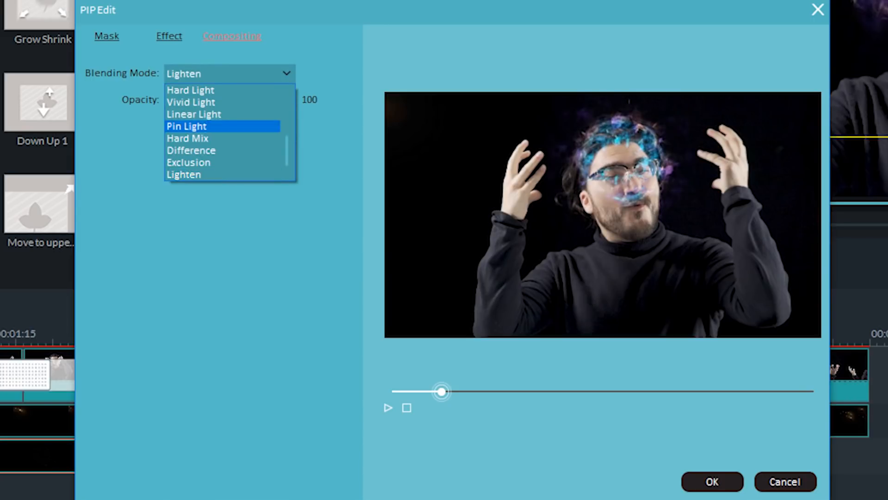
scroll(222, 146, "up", 4)
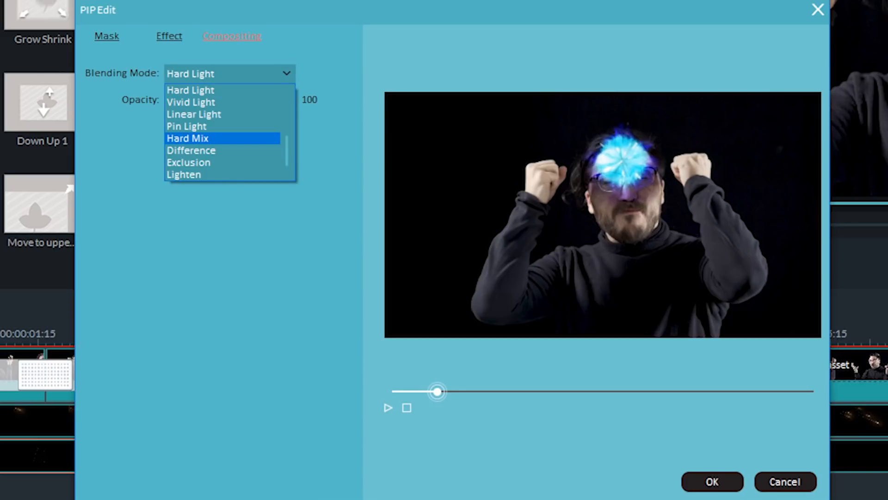
key("Escape")
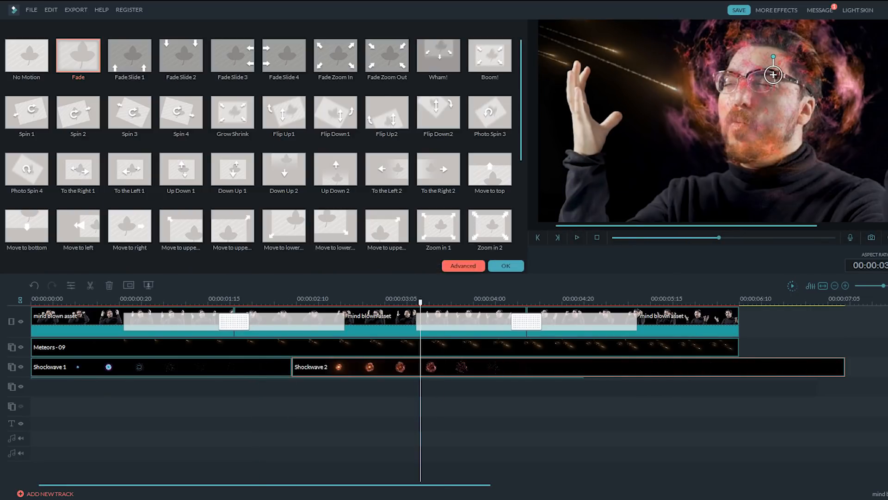
Set the Shockwave 2 overlay's blending mode to Screen
left_click(463, 265)
left_click(338, 132)
left_click(337, 153)
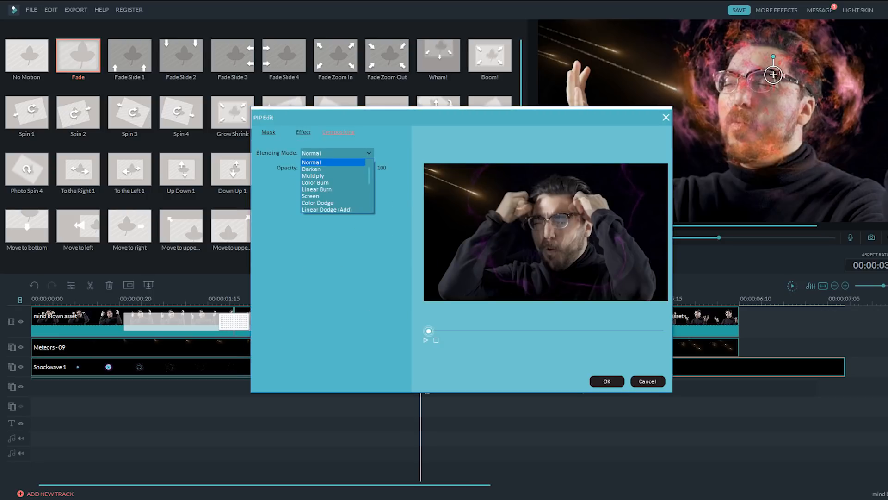
left_click(310, 196)
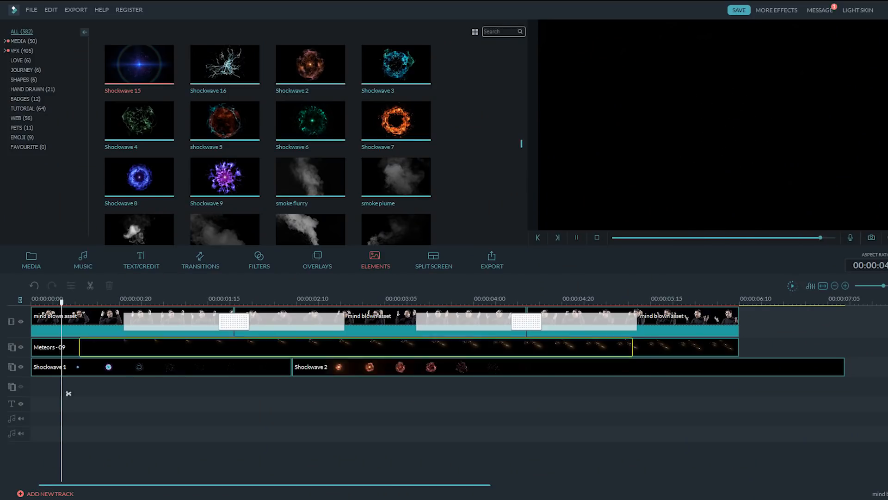
Add Shockwave 15 at the start of a new overlay track, then enlarge it and center it on the man's face
left_click_drag(80, 348, 108, 393)
double_click(108, 394)
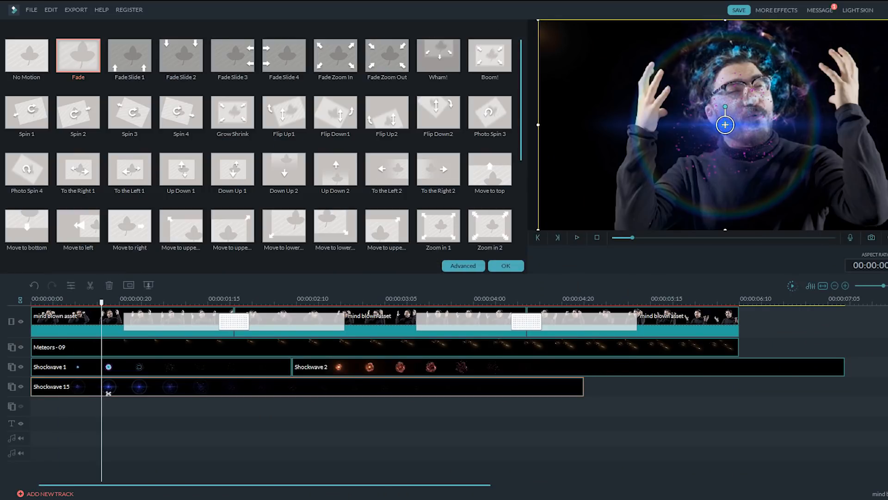
left_click_drag(768, 97, 777, 64)
left_click_drag(737, 88, 716, 109)
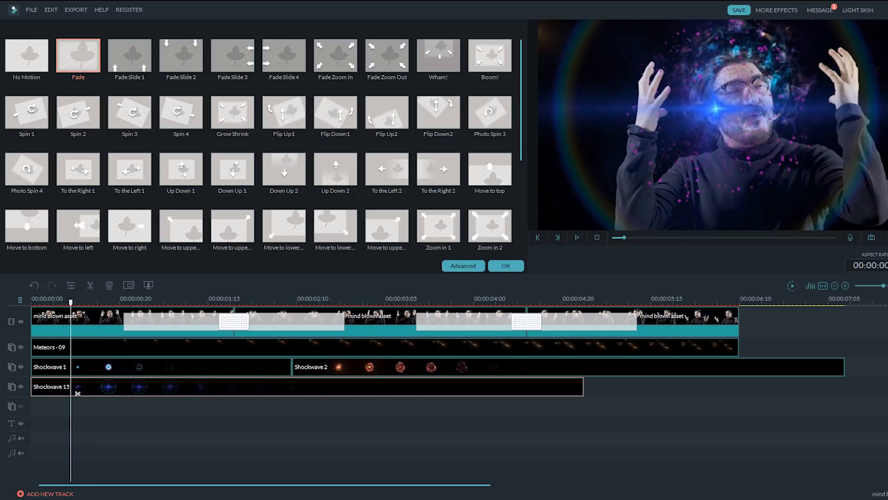
Try the Overlay blending mode on the Shockwave 15 overlay and settle on Lighten
left_click(463, 265)
left_click(338, 131)
left_click(337, 153)
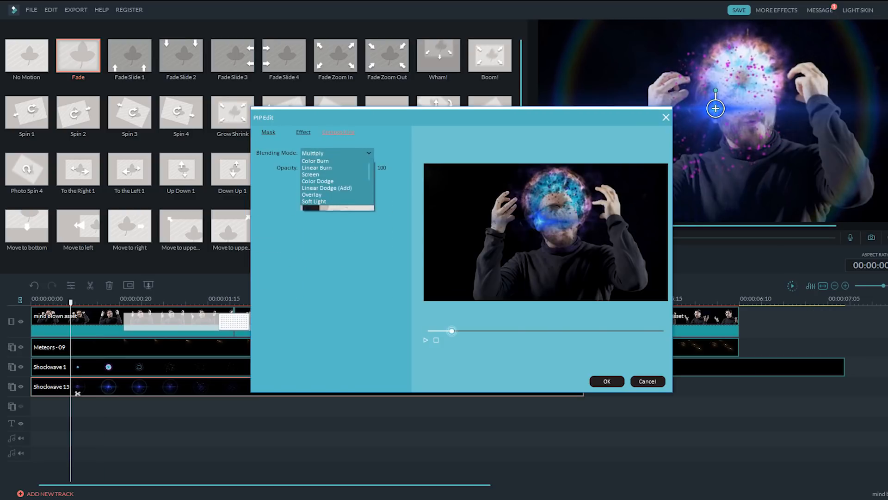
left_click(333, 182)
left_click(337, 153)
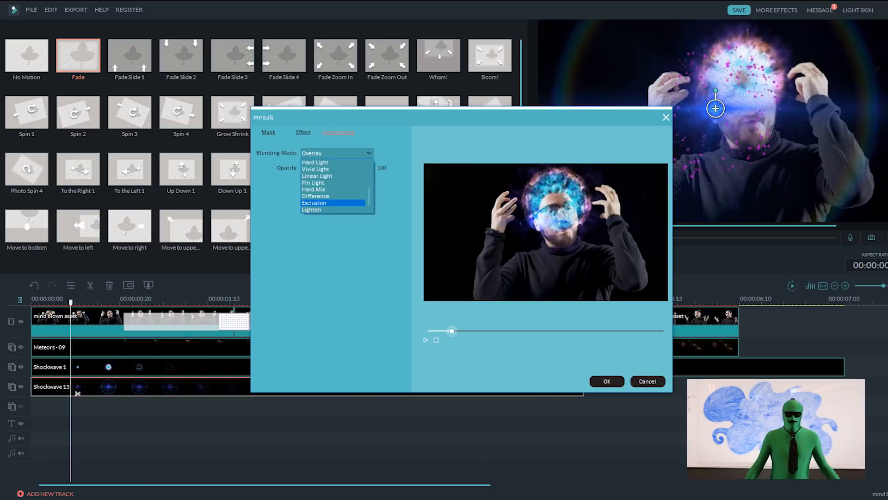
left_click(333, 209)
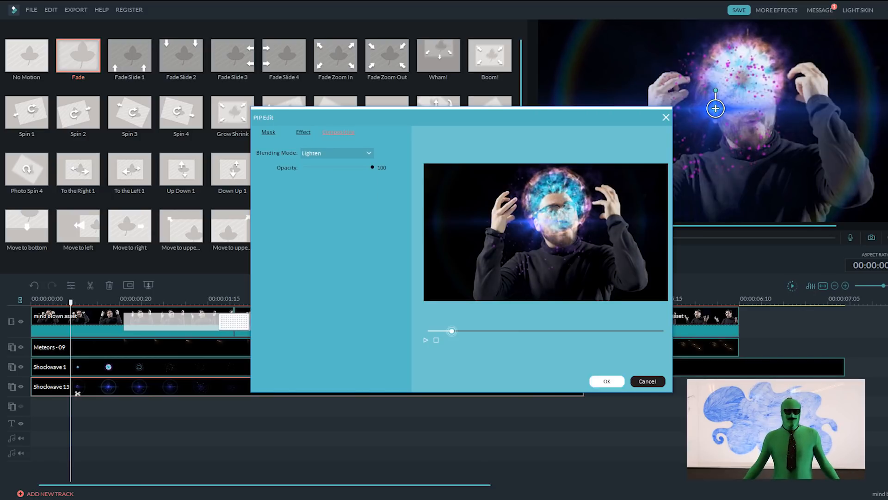
key("Return")
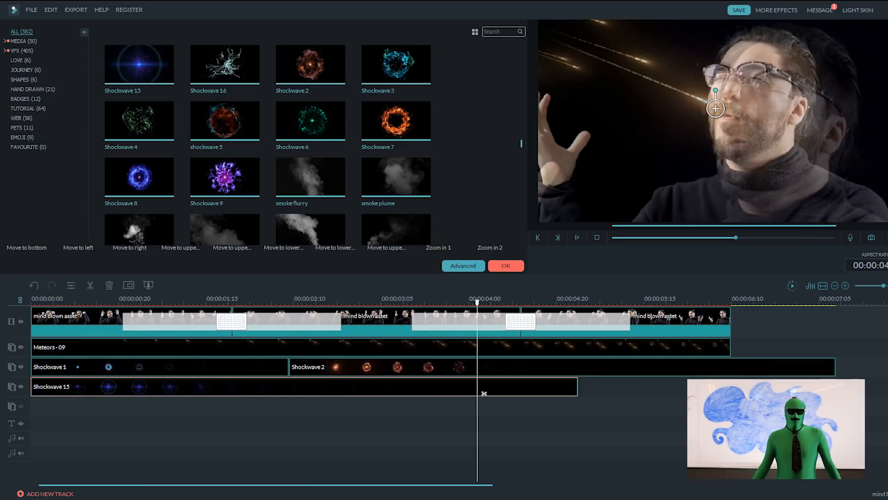
Add Shockwave 9 on a new overlay track starting at the second transition, enlarge it and center it on the man's face
left_click(589, 393)
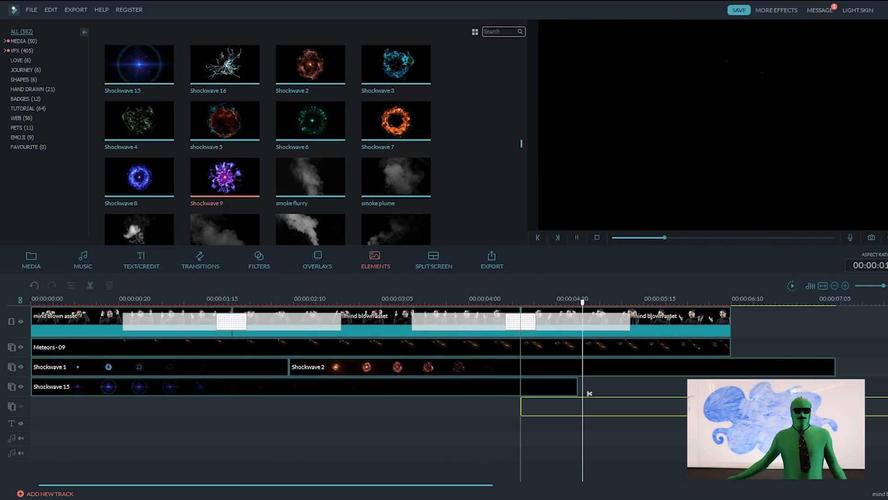
left_click_drag(589, 394, 497, 393)
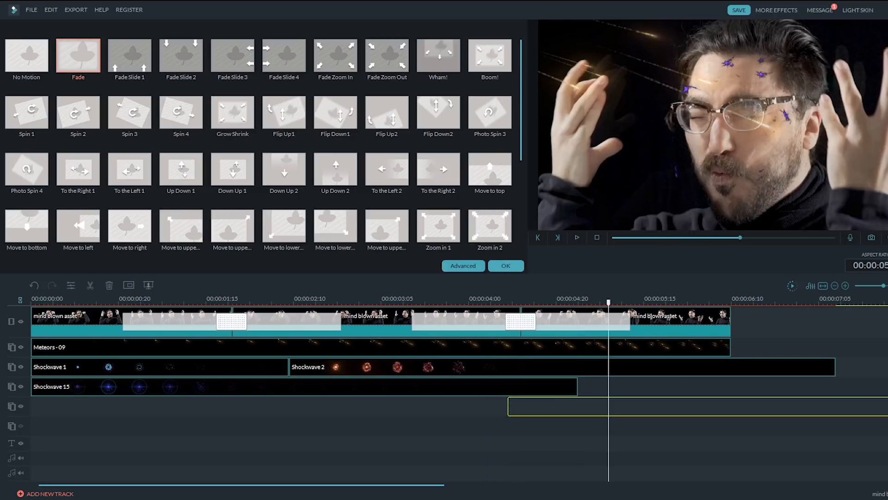
left_click_drag(507, 406, 521, 406)
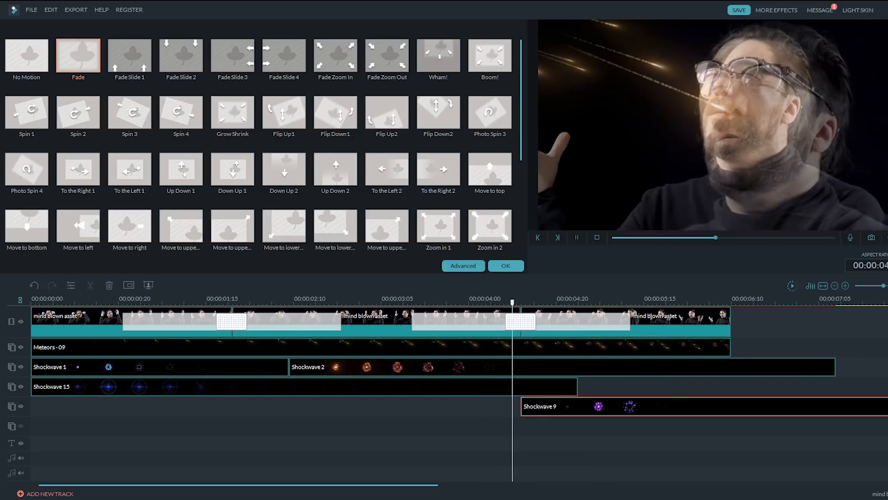
left_click(573, 300)
left_click_drag(725, 125, 859, 40)
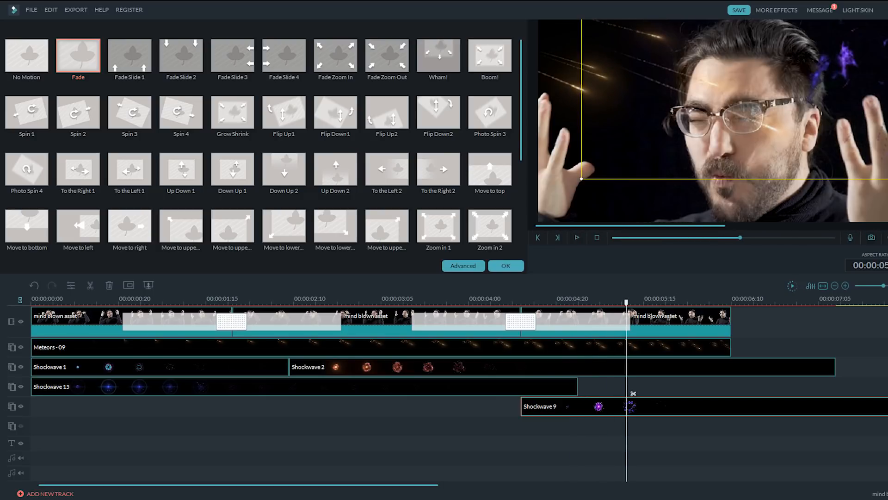
left_click_drag(793, 40, 701, 80)
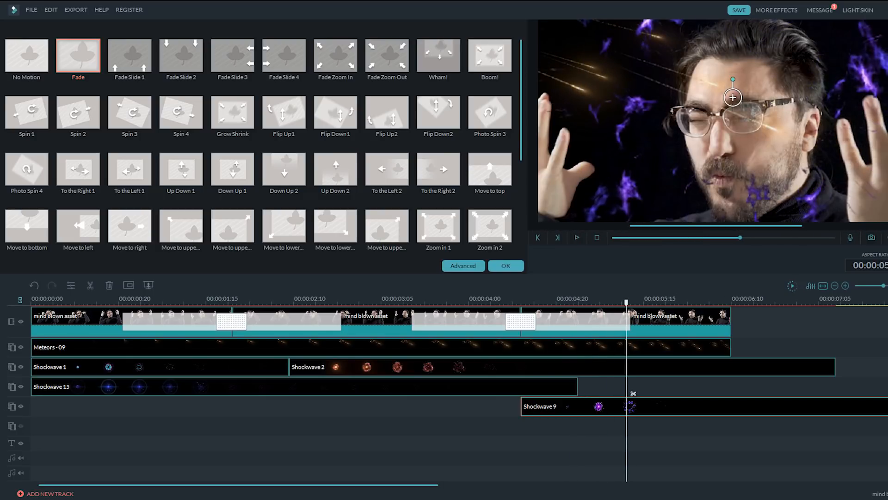
Set the Shockwave 9 overlay's blending mode to Color Dodge and preview the blend
left_click(596, 300)
left_click(463, 266)
left_click(338, 132)
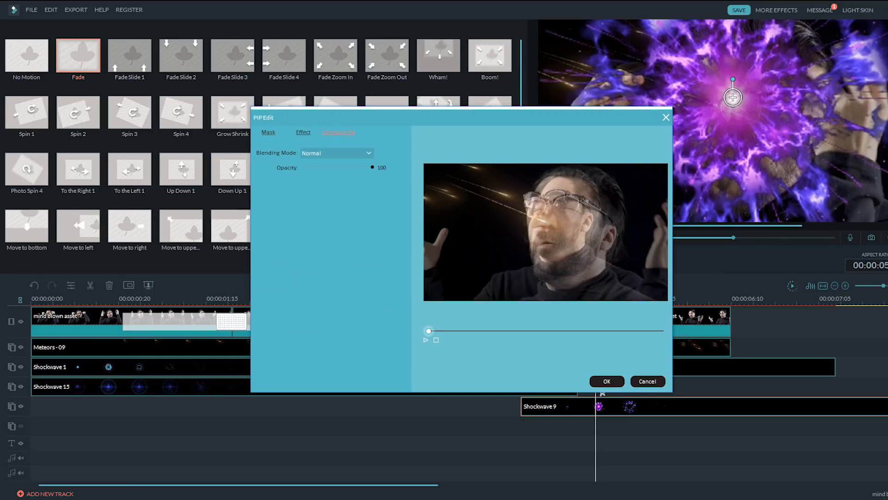
left_click(324, 172)
left_click(425, 340)
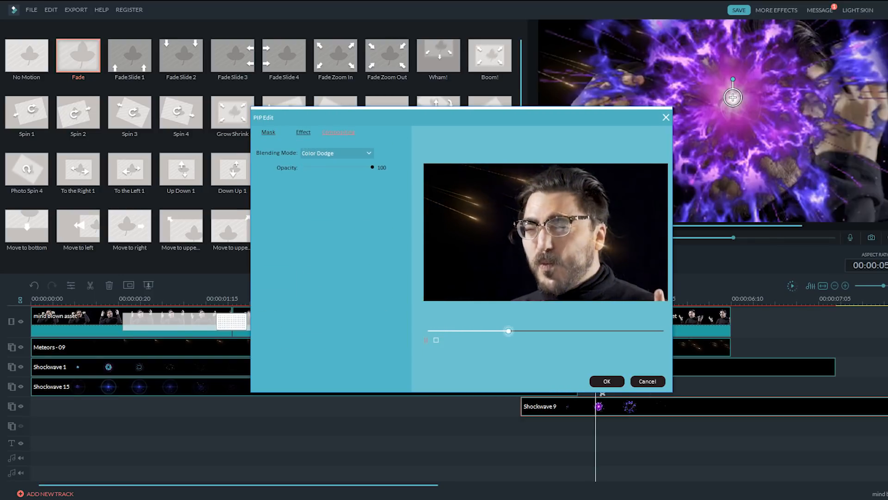
key("Return")
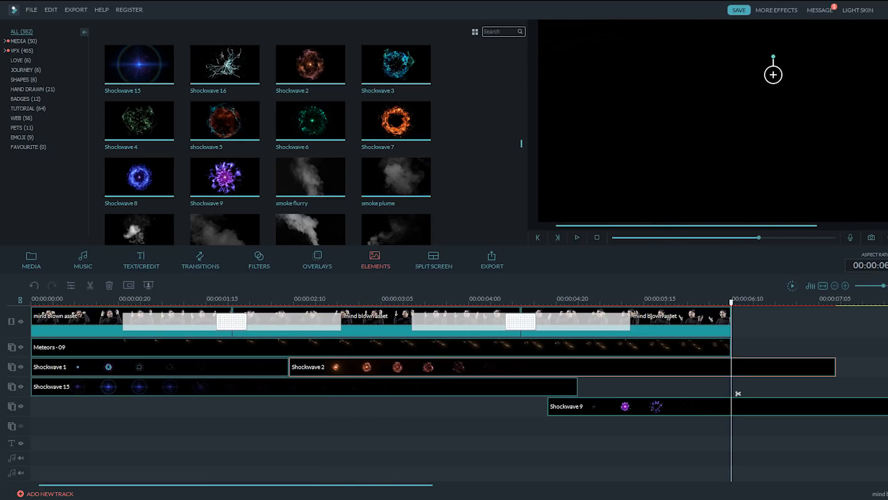
Trim off the parts of Shockwave 2 and Shockwave 9 that extend past the end of the main video
key("Delete")
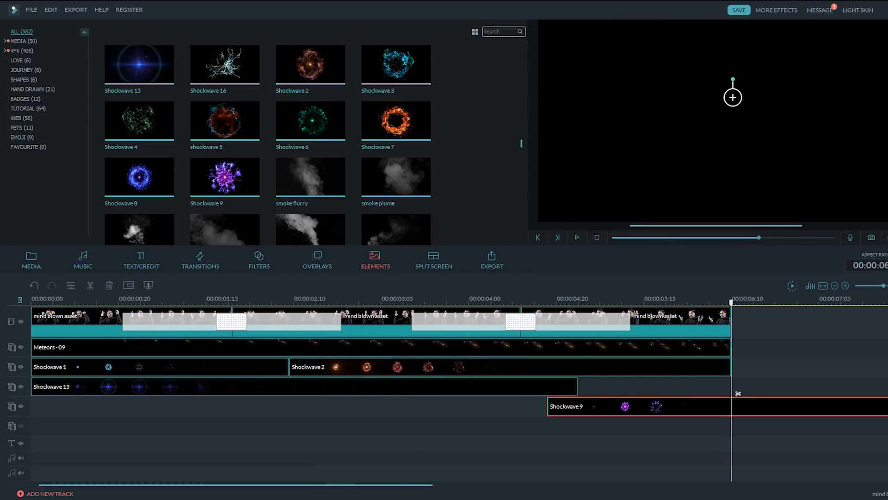
key("Delete")
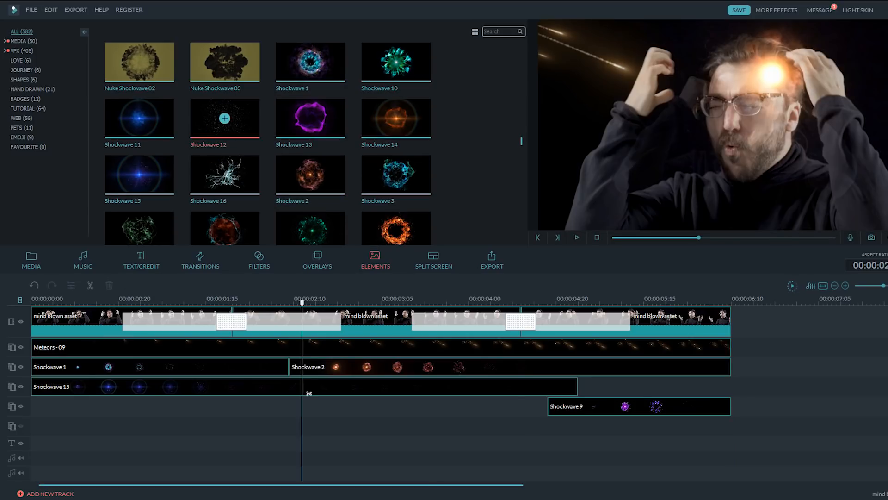
Add Shockwave 12 on a new overlay track just before Shockwave 2 begins and trim its end to the main video
left_click_drag(225, 118, 298, 426)
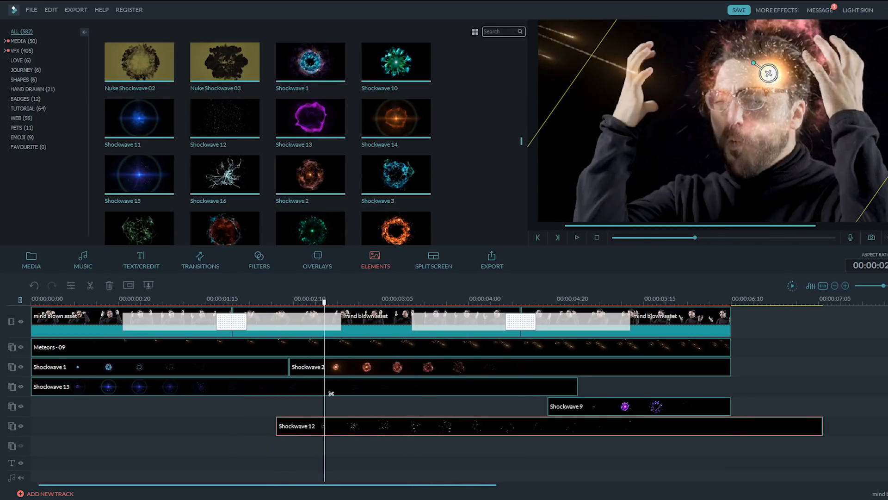
left_click(732, 300)
left_click(738, 394)
left_click(110, 285)
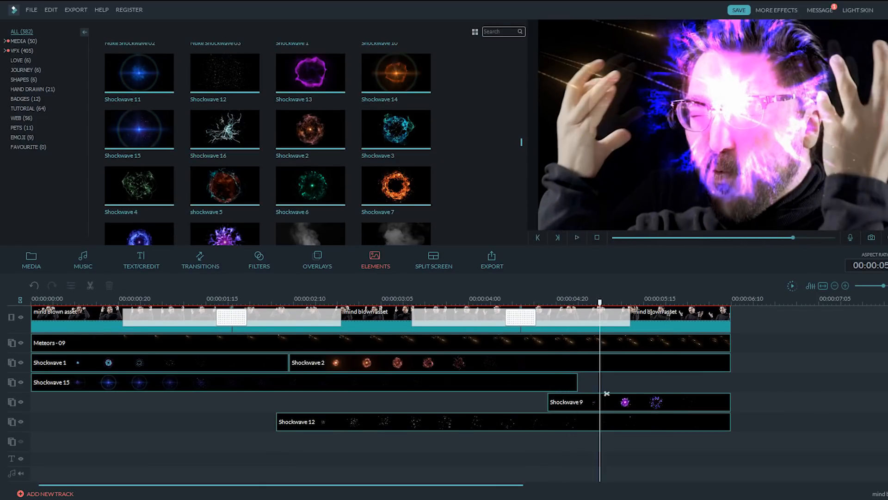
Add Shockwave 3 on a new overlay track aligned with the start of Shockwave 9 and enlarge it over the man's head
left_click_drag(396, 129, 574, 441)
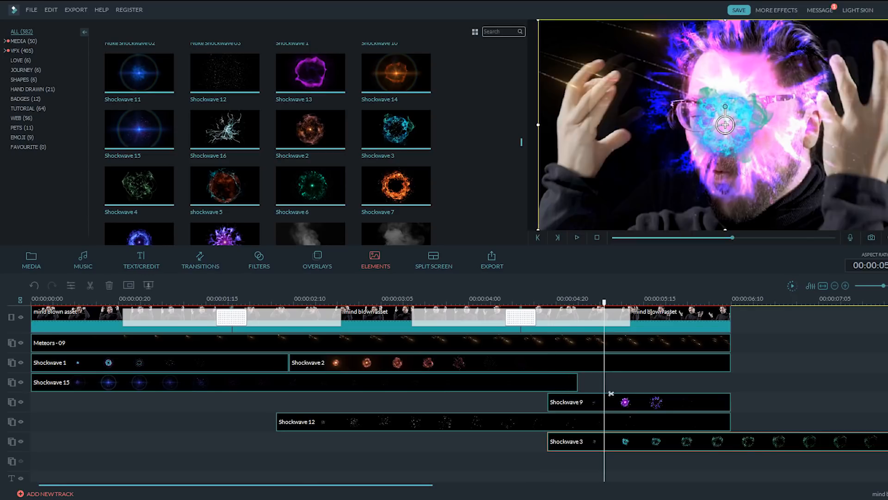
double_click(574, 441)
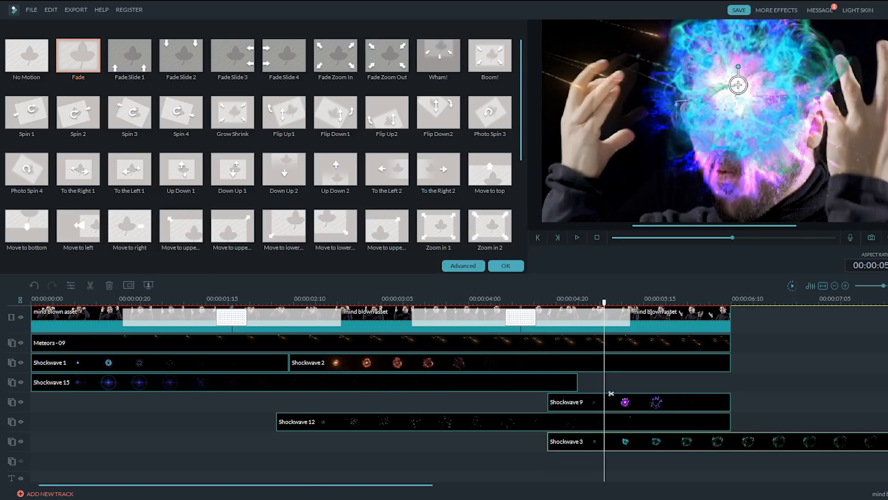
double_click(574, 441)
Set the Shockwave 3 overlay's blending mode to Hard Light and play back the result
left_click(464, 266)
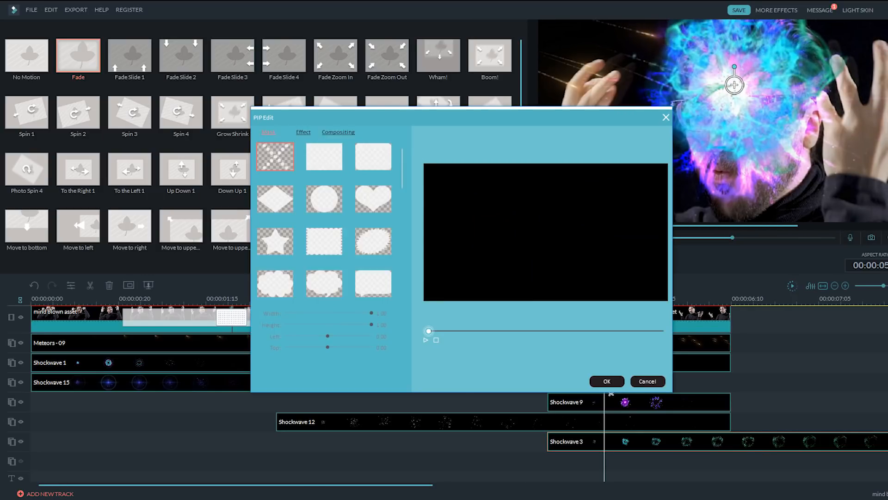
left_click(339, 132)
left_click(337, 153)
left_click(333, 176)
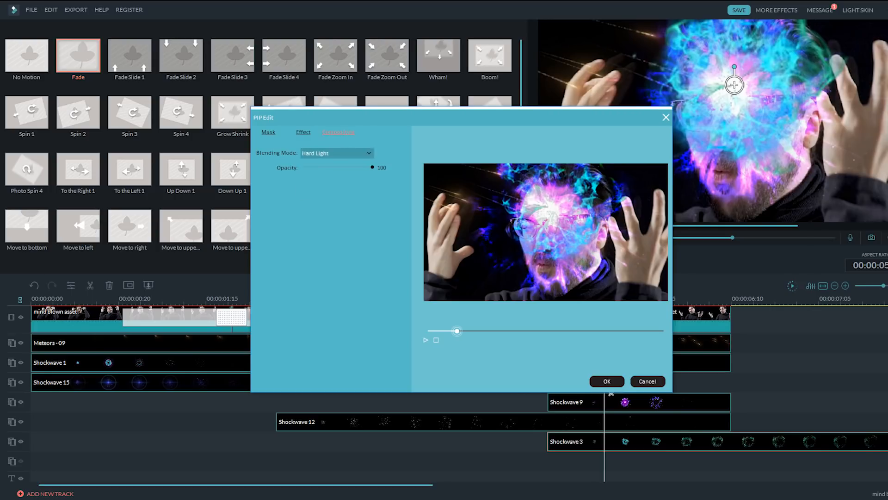
left_click(606, 381)
key("space")
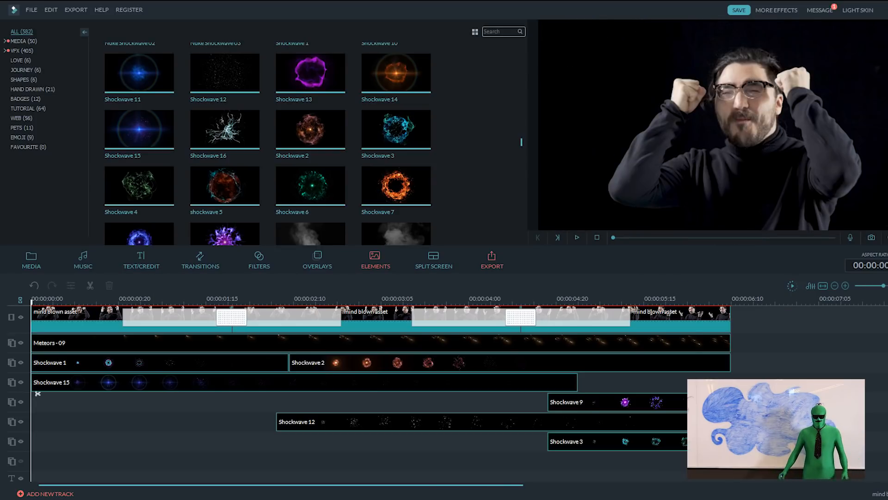
Open the export settings for the mind blown meme and choose MP4 as the output format
key("ctrl+e")
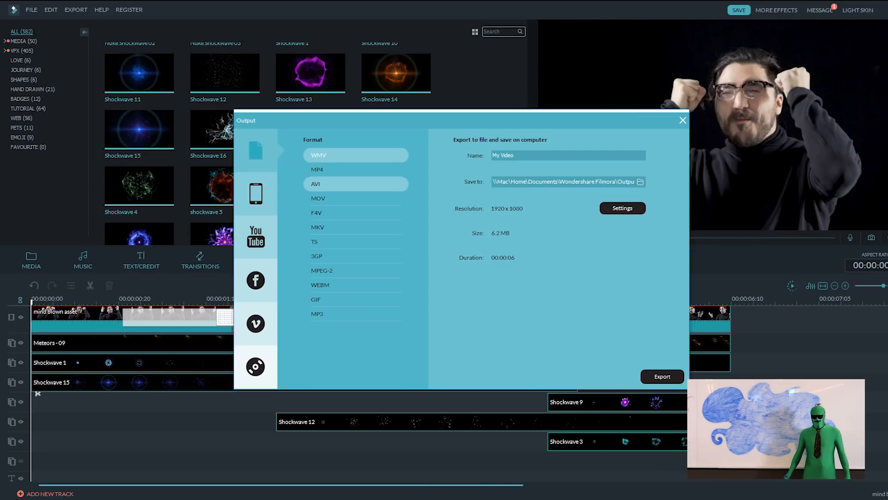
left_click(355, 169)
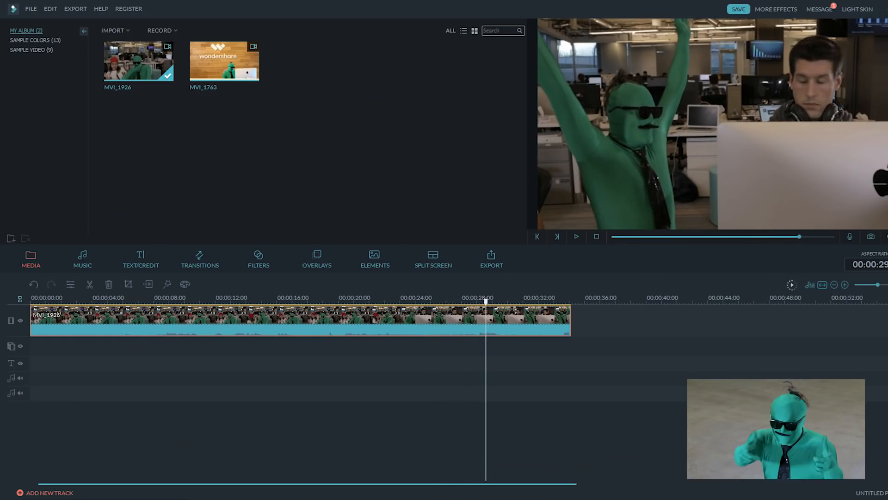
Split the MVI_1926 clip at about 29 seconds and add the Explosions-17 element to the overlay track at the cut
left_click(494, 393)
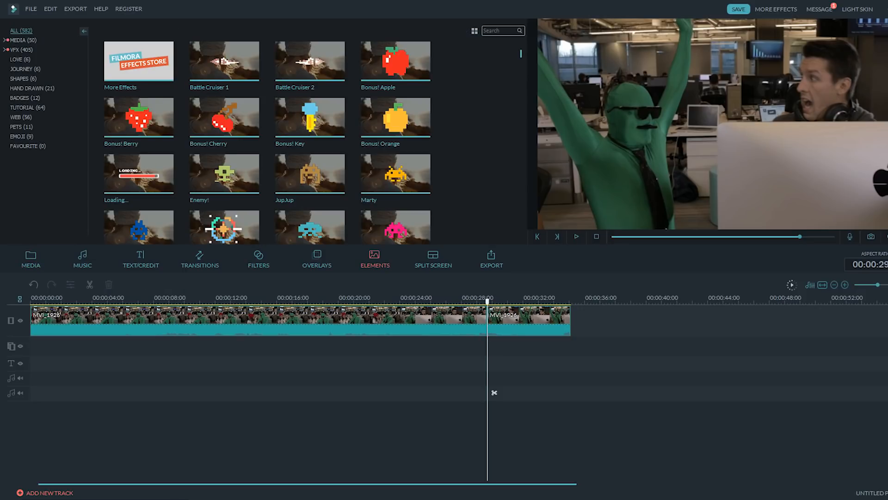
scroll(267, 142, "down", 8)
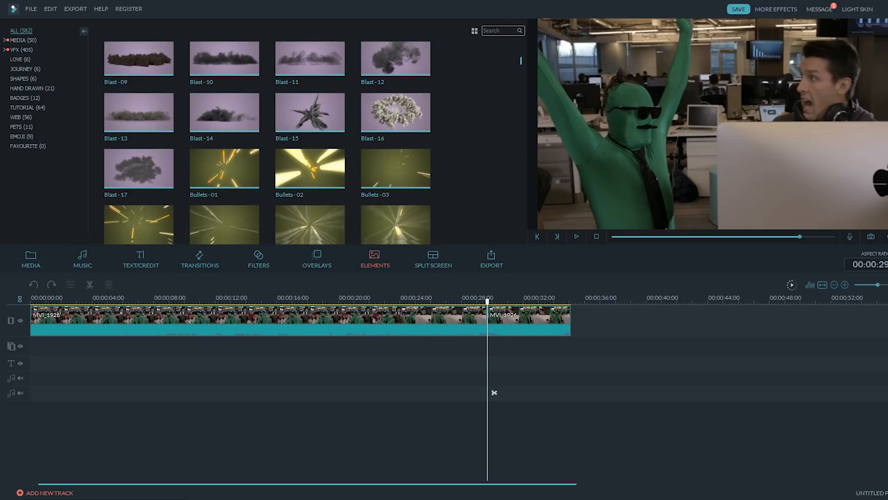
scroll(267, 143, "down", 10)
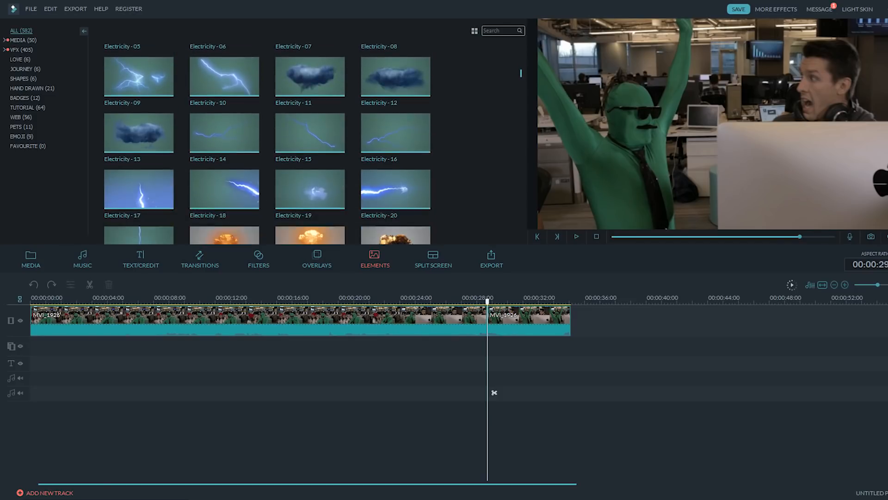
scroll(266, 143, "down", 10)
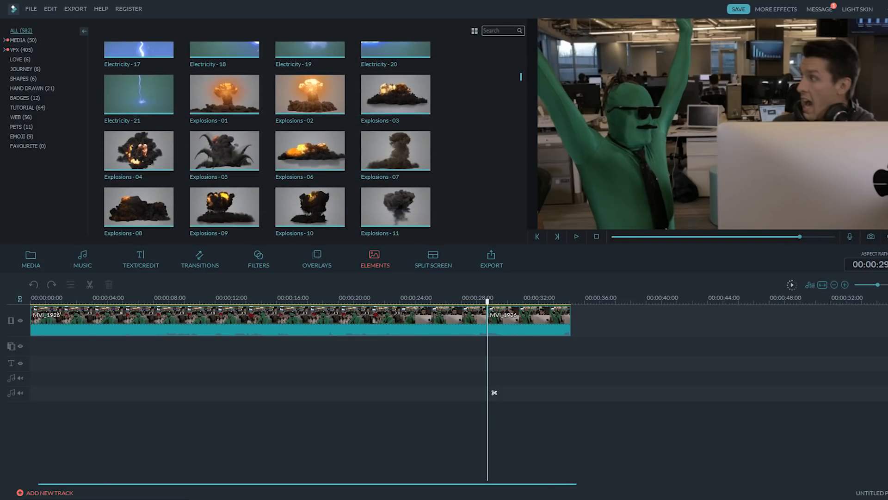
scroll(267, 142, "down", 5)
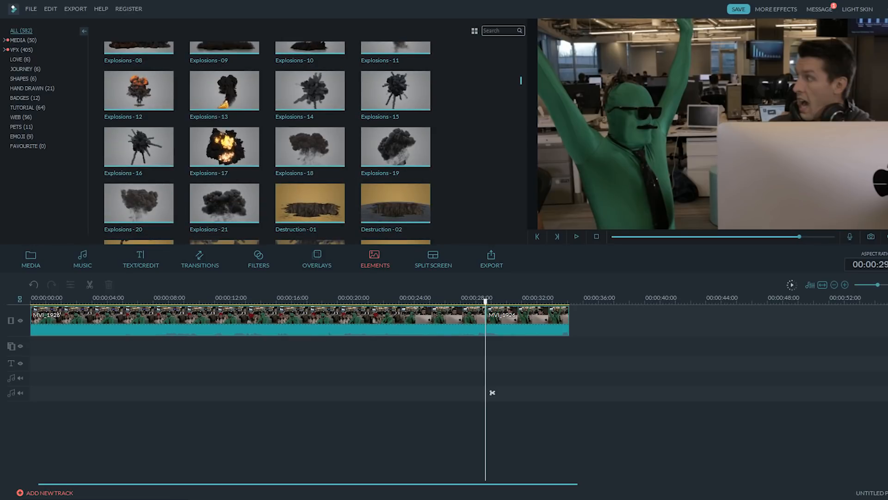
scroll(266, 143, "up", 1)
scroll(267, 142, "down", 2)
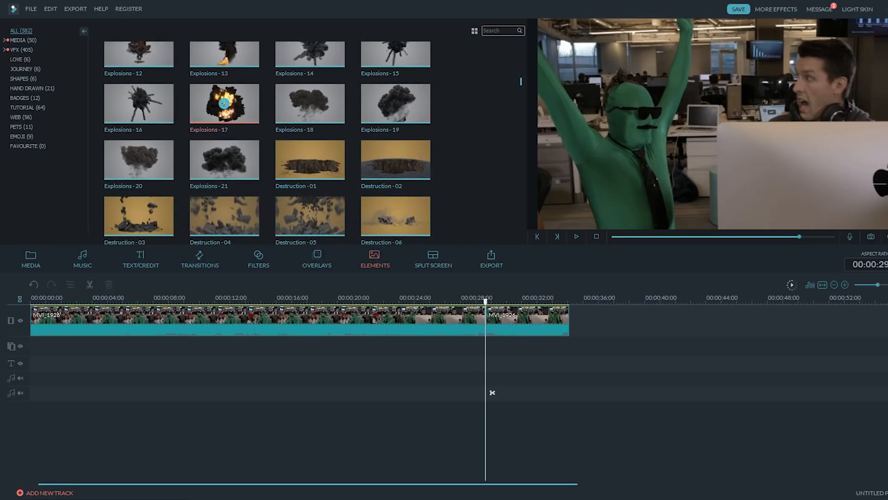
left_click_drag(224, 103, 509, 346)
left_click_drag(492, 392, 493, 393)
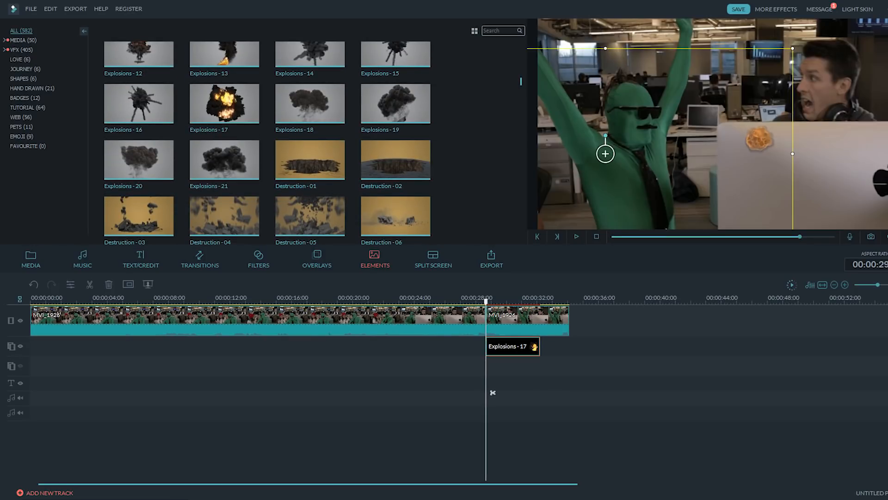
key("space")
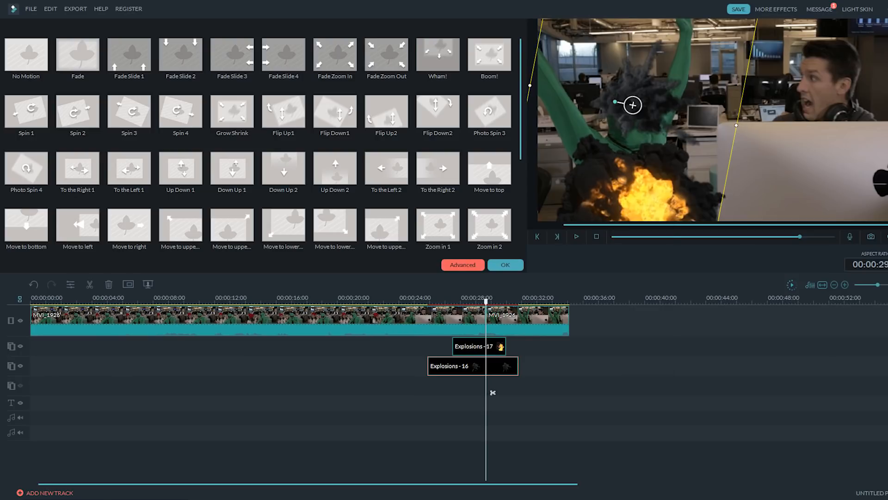
Set the Explosions-16 overlay's blending mode to Difference and adjust its position over the green-suited figure's head
left_click(462, 265)
left_click(337, 131)
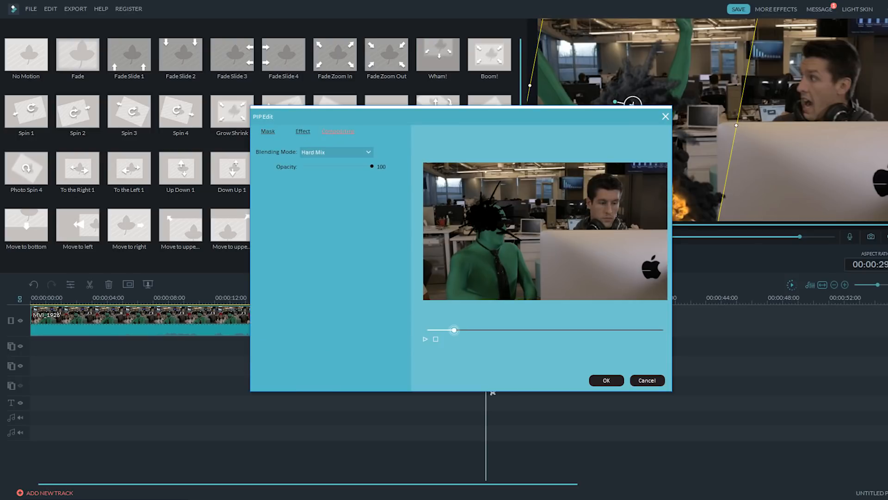
left_click(337, 152)
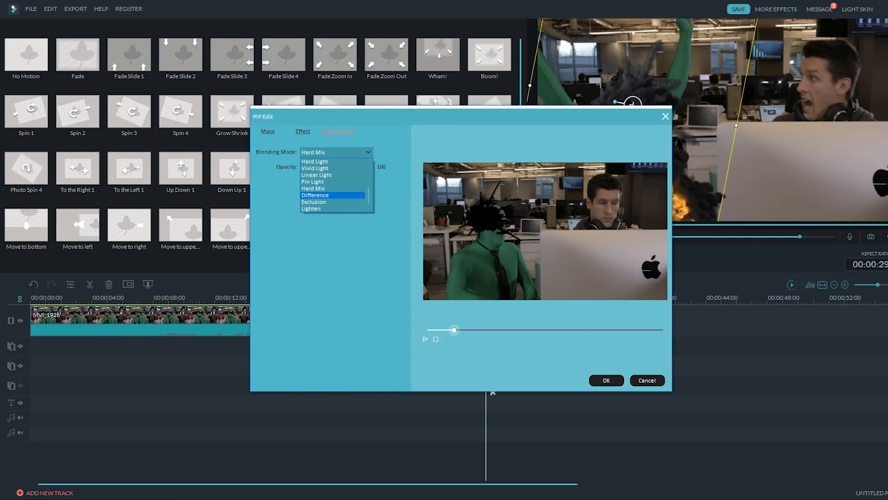
left_click(332, 195)
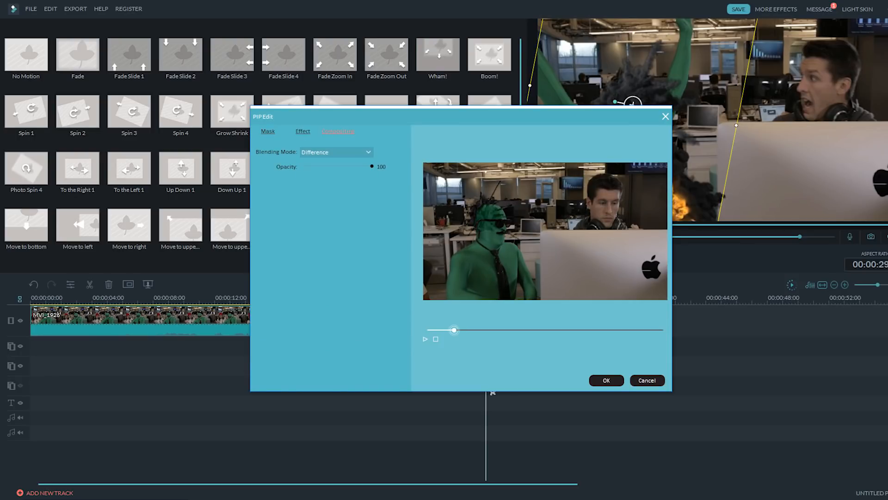
left_click(606, 379)
left_click_drag(633, 105, 621, 101)
key("Escape")
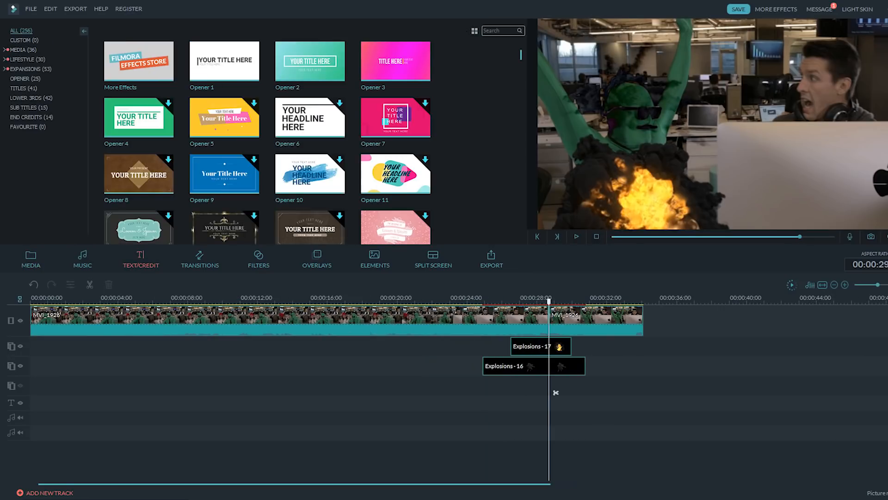
Add the Credits 5 title over the explosion clips and replace its text with "When you want people to pay attention to you"
scroll(152, 158, "down", 10)
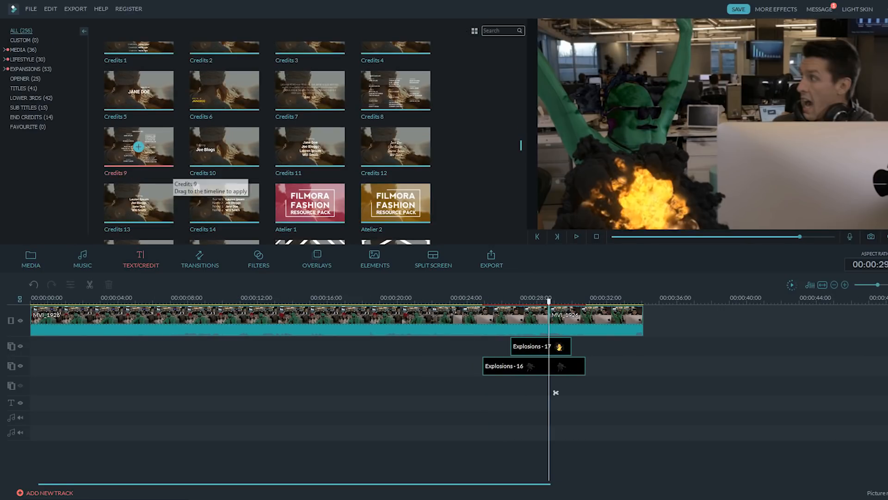
left_click(139, 147)
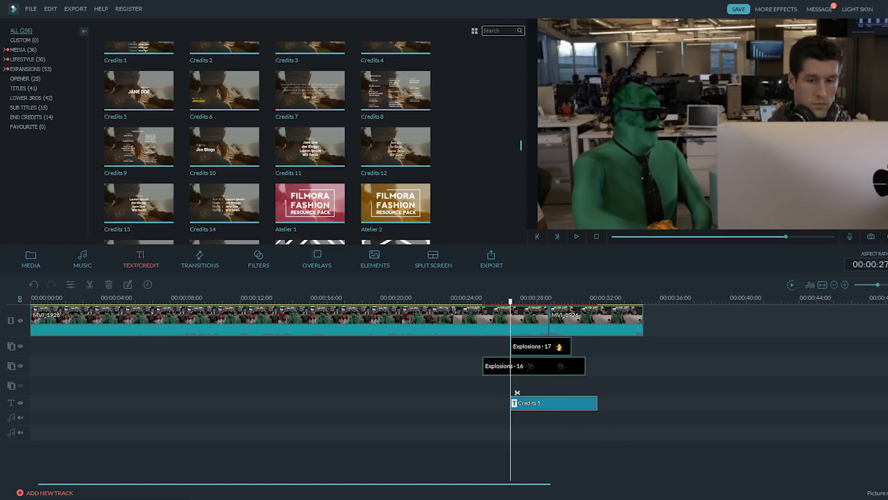
double_click(553, 403)
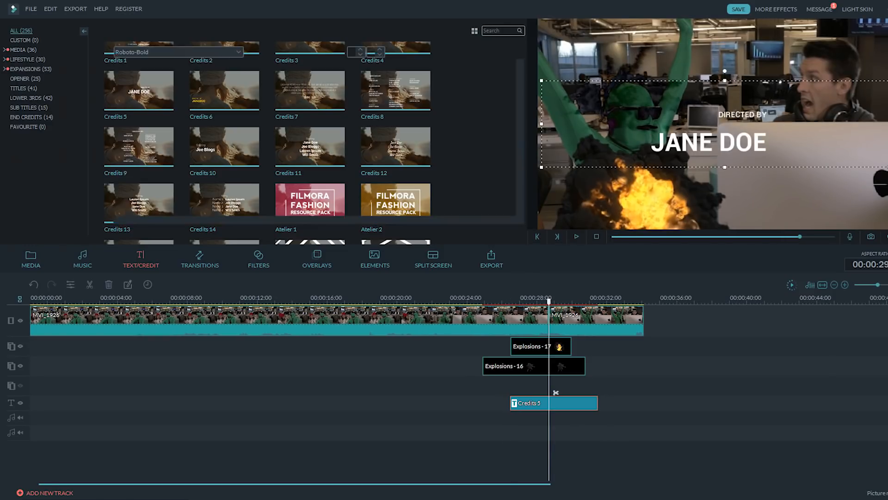
left_click_drag(178, 69, 92, 59)
key("BackSpace")
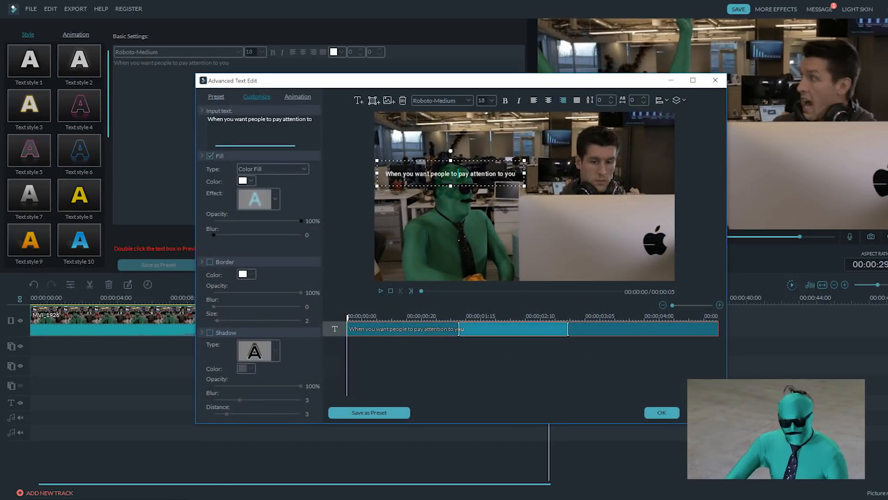
Set the caption's font to Impact and its size to 44 in the advanced text editor
double_click(450, 174)
left_click(491, 100)
left_click(485, 152)
left_click(468, 101)
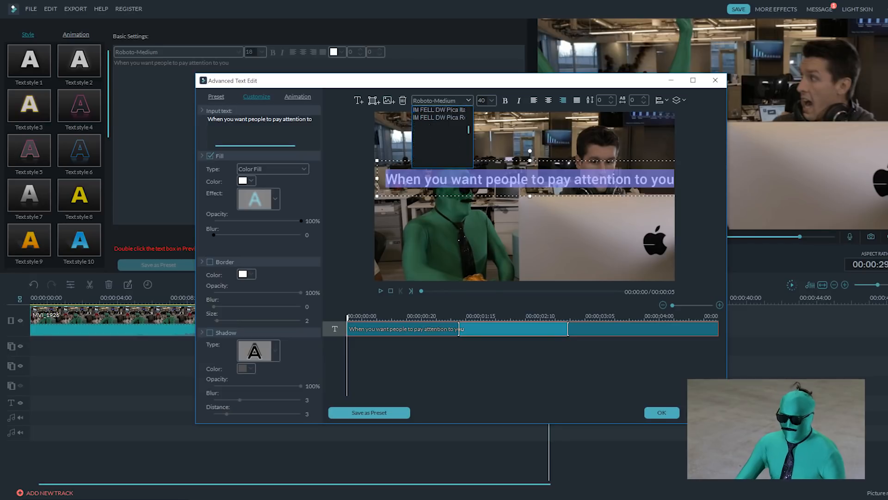
left_click(435, 139)
left_click(491, 100)
left_click(485, 158)
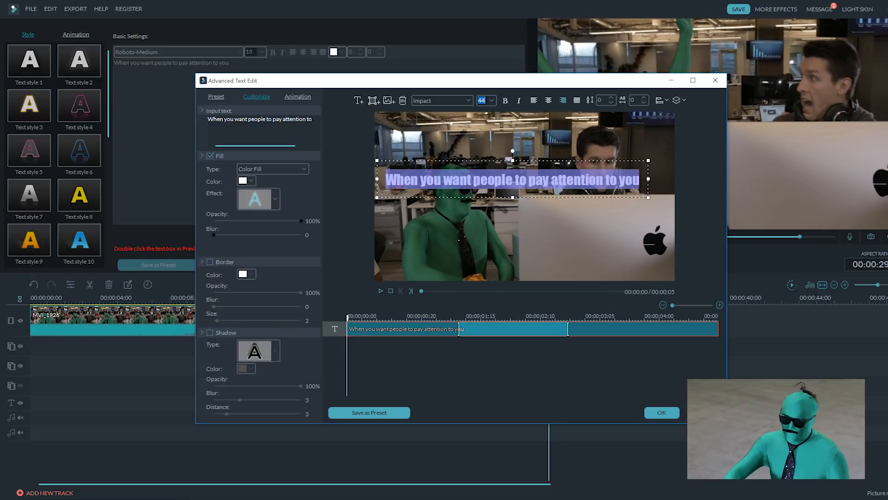
Enlarge the caption to size 48 and position it along the top edge of the video frame
left_click_drag(491, 161, 503, 125)
left_click(492, 100)
left_click(485, 163)
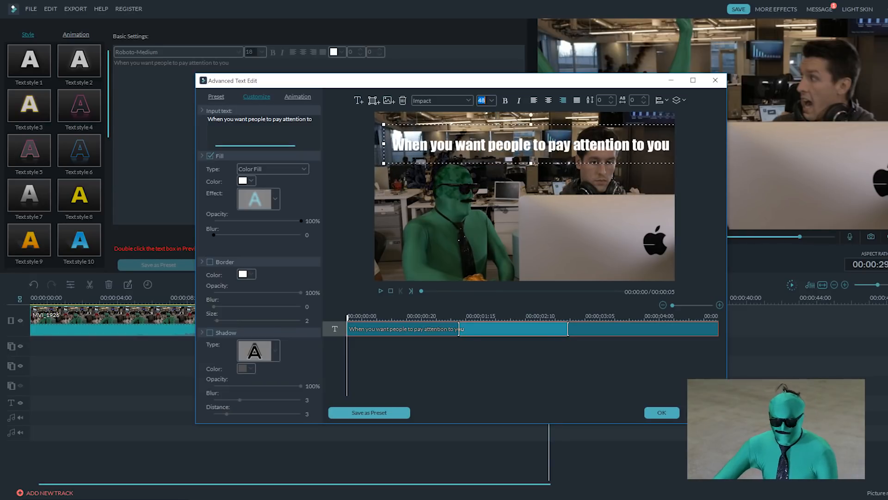
left_click_drag(402, 143, 403, 130)
Give the caption a black border of size 14 and a shadow, and preview it over the explosion
left_click(210, 262)
mouse_move(234, 320)
left_mouse_down()
mouse_move(252, 321)
mouse_move(224, 320)
left_mouse_up()
mouse_move(348, 318)
left_mouse_down()
mouse_move(477, 318)
mouse_move(352, 317)
left_mouse_up()
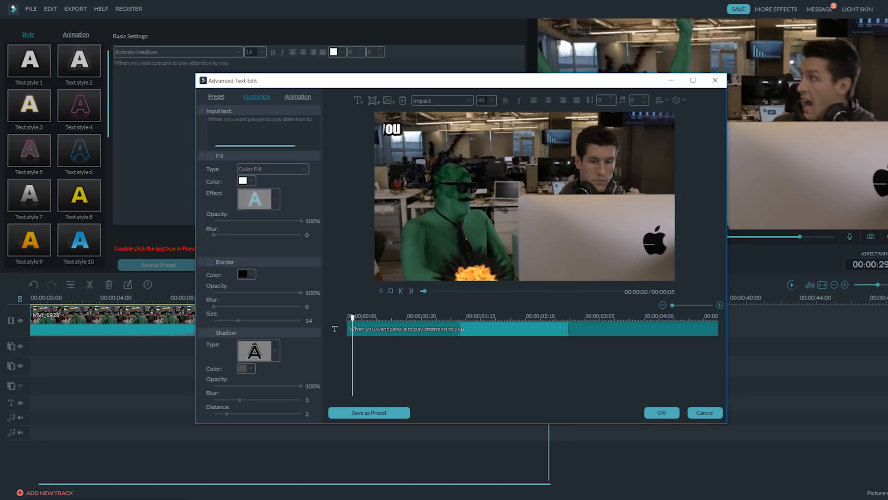
key("space")
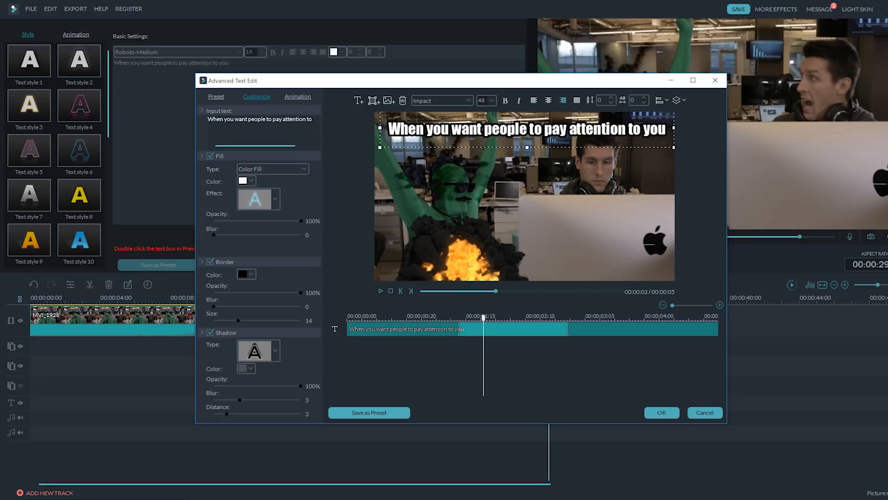
left_click_drag(484, 318, 511, 317)
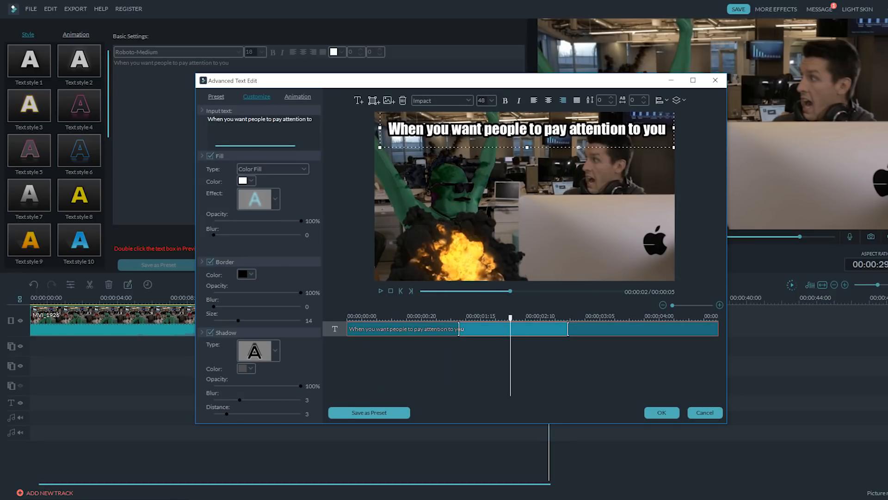
Remove the caption's text animation by applying No Animation
left_click(298, 96)
double_click(226, 125)
left_click(527, 128)
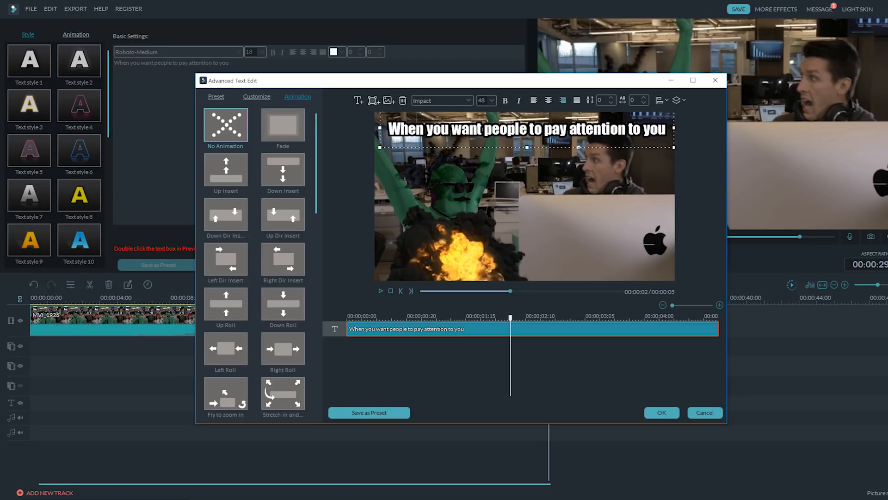
left_click(578, 151)
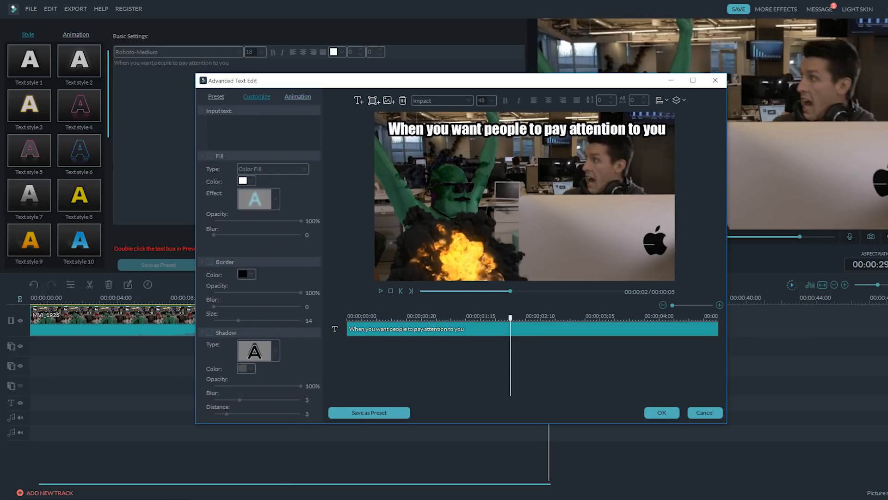
Try a black rectangle with a size 11 border as a full-width bar behind the top caption, and delete it
left_click(372, 100)
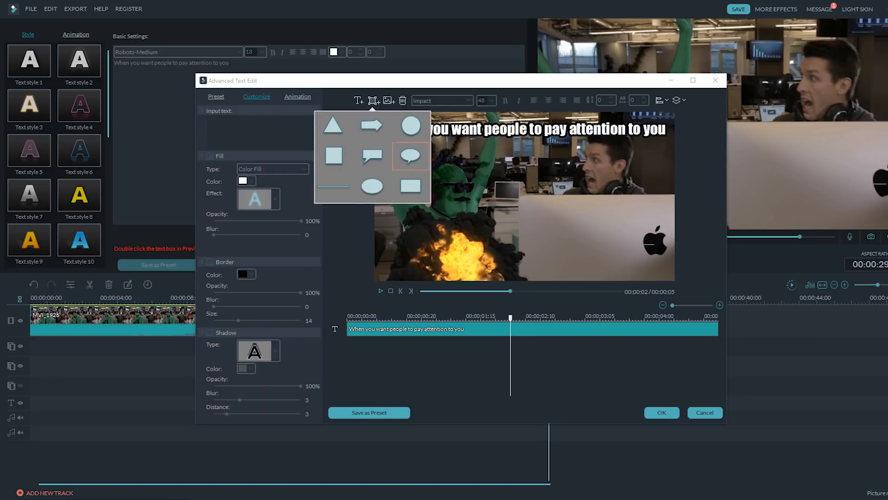
left_click(411, 186)
left_click_drag(470, 181, 504, 135)
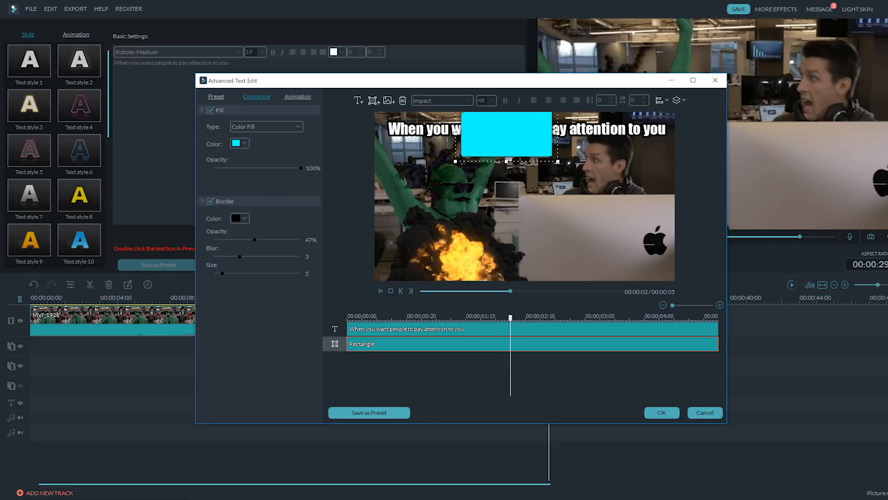
left_click_drag(417, 343, 416, 329)
left_click_drag(453, 133, 375, 133)
left_click_drag(556, 134, 675, 133)
left_click_drag(524, 161, 524, 149)
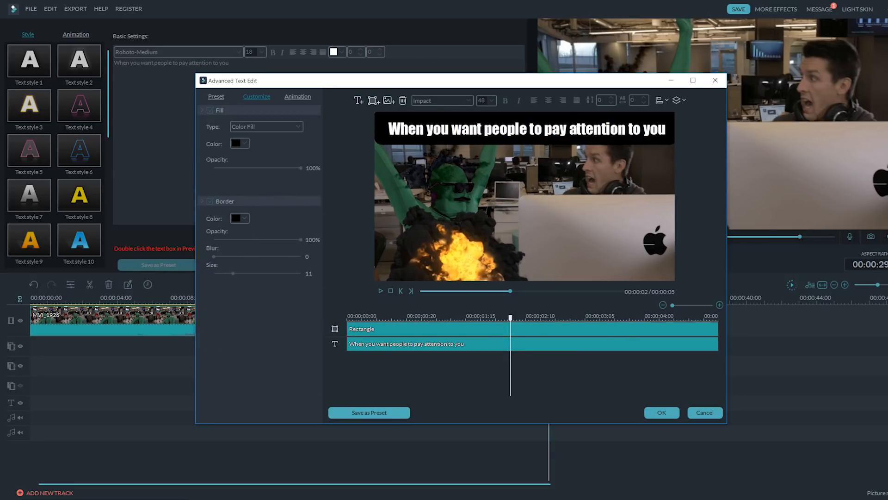
left_click(416, 329)
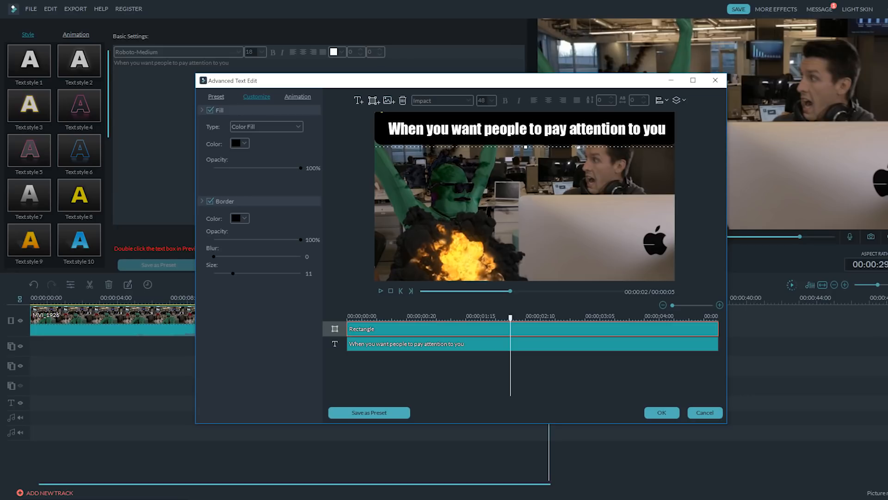
key("Delete")
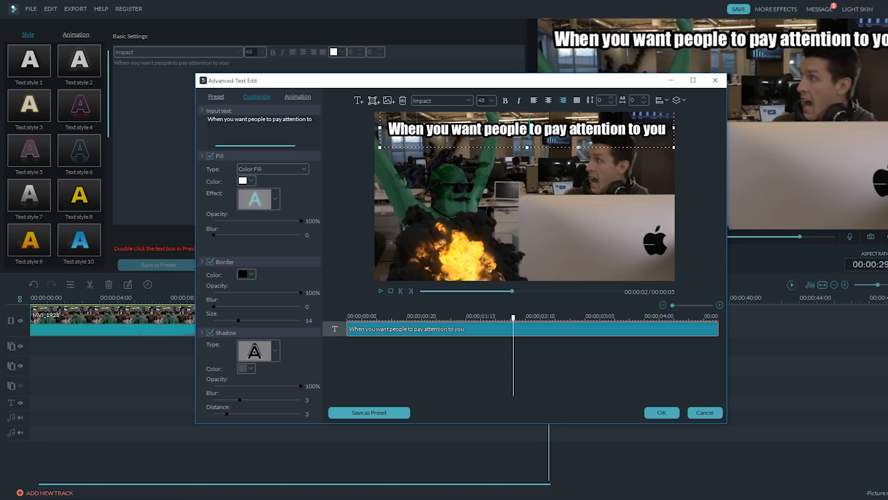
Cut the second half of the caption, leaving "When you want people", and centre it along the top of the video frame
key("shift+End")
key("ctrl+c")
key("Delete")
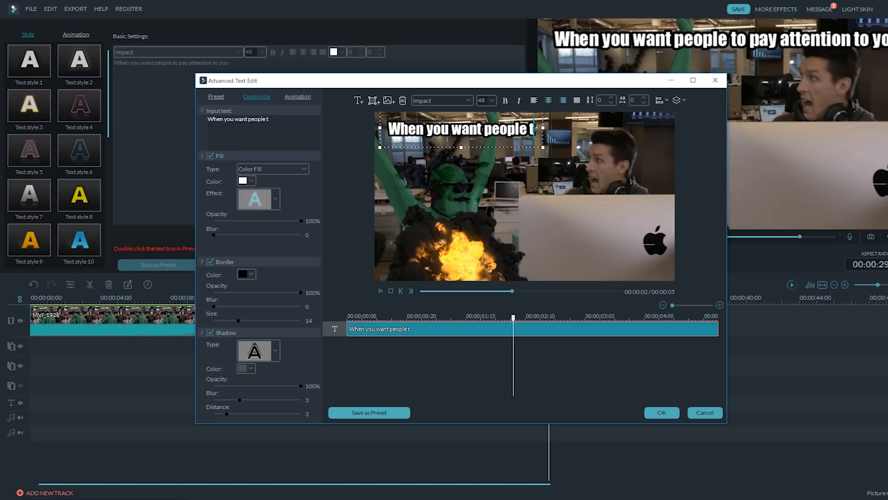
left_click_drag(518, 147, 579, 147)
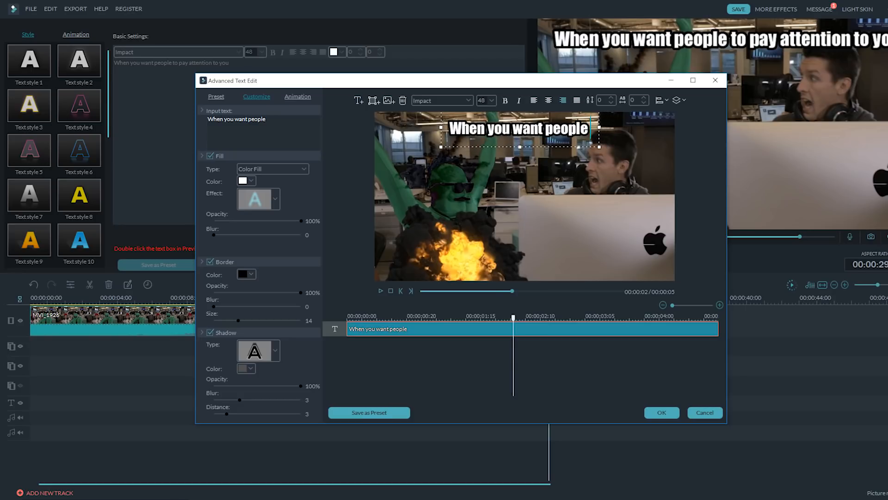
Add a second text box reading "to pay attention to you" and place it along the bottom of the video frame
left_click(358, 100)
key("ctrl+v")
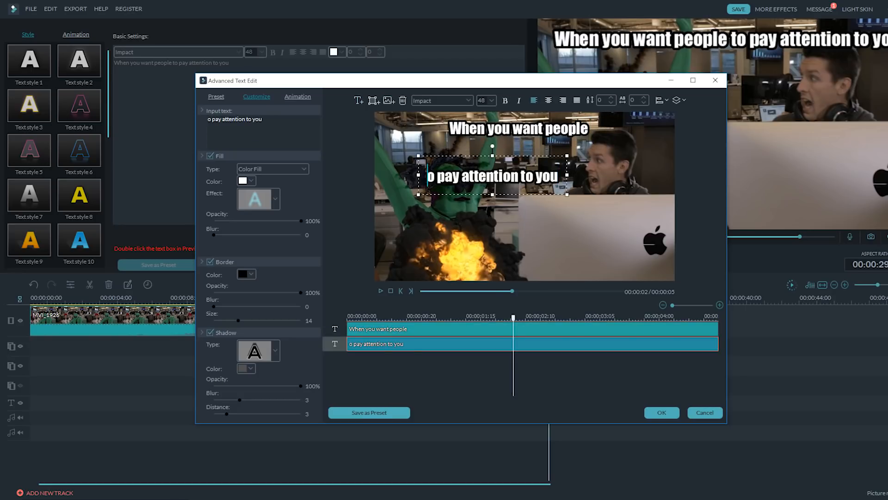
type("t")
left_click_drag(495, 175, 525, 268)
Enlarge the "When you want people" caption and recentre it at the top of the video frame
left_click(545, 128)
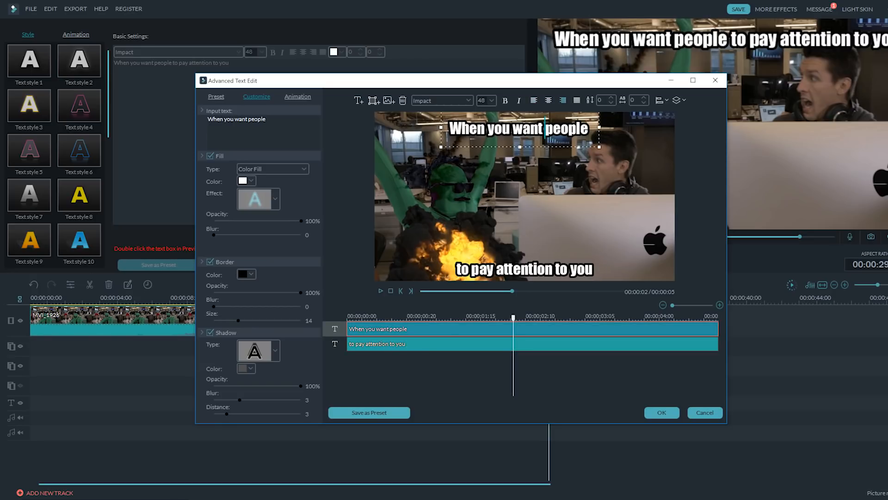
key("ctrl+a")
left_click(590, 128)
key("Down")
left_click_drag(606, 155, 578, 147)
Set the "to pay attention to you" caption to size 64, align it beneath the top caption, and apply the title edits
left_click(528, 270)
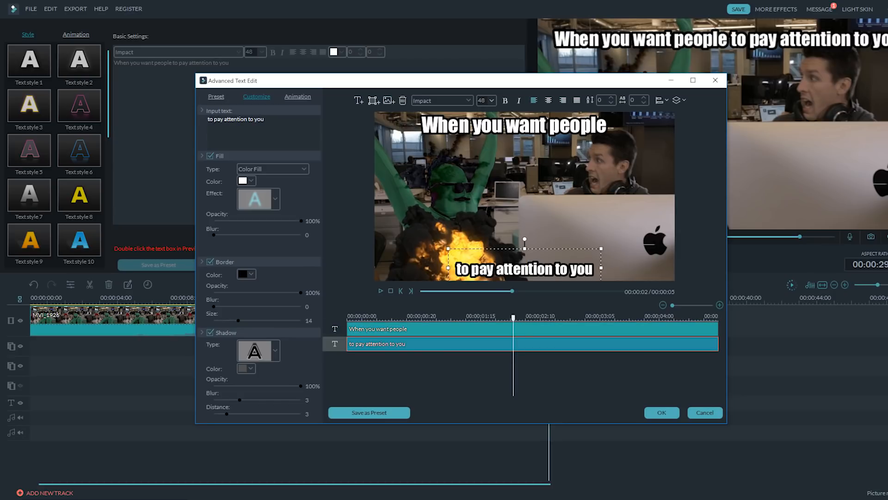
left_click(481, 132)
left_click_drag(547, 271, 515, 265)
key("Up")
key("Up")
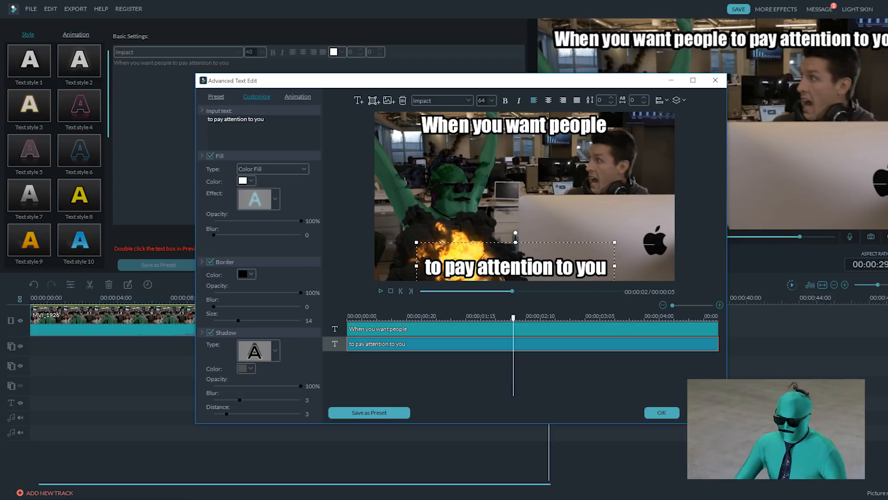
left_click(662, 412)
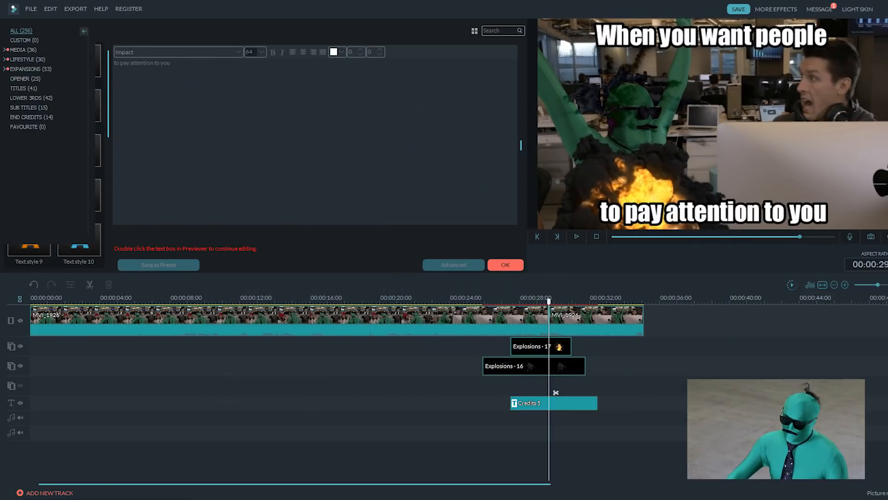
left_click(506, 265)
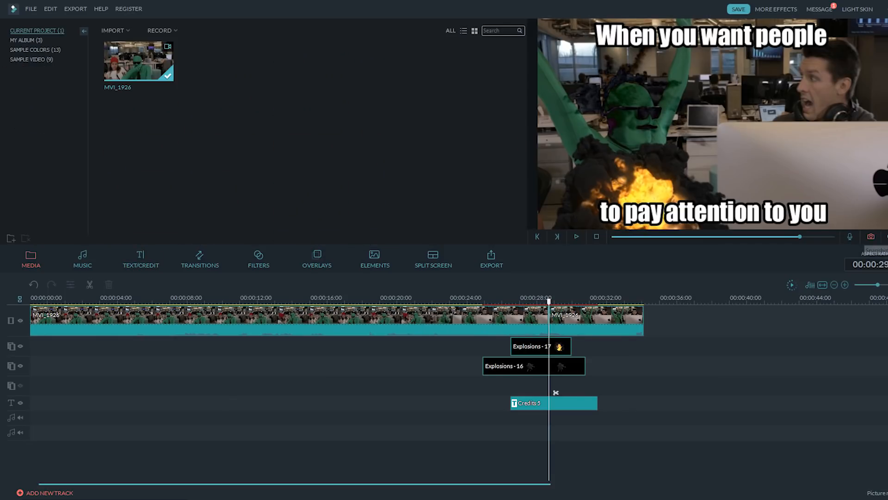
Take a snapshot of the captioned explosion frame and locate the snapshot image file on disk
left_click(872, 236)
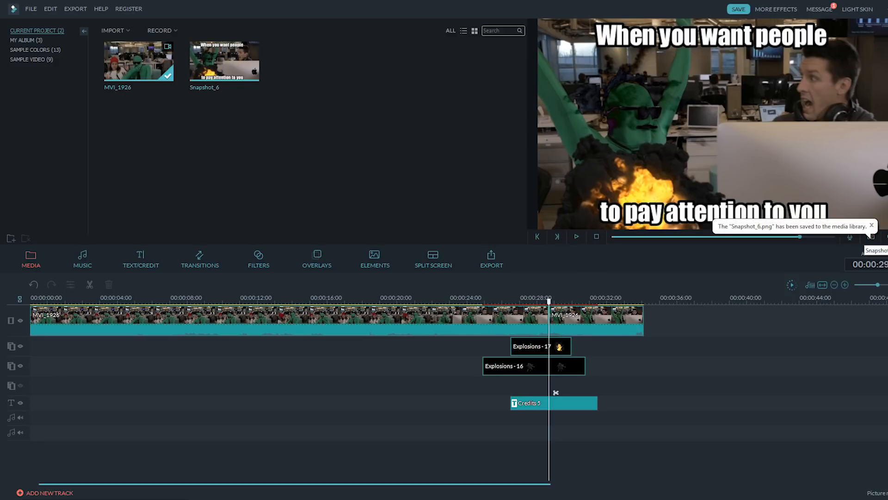
left_click(224, 60)
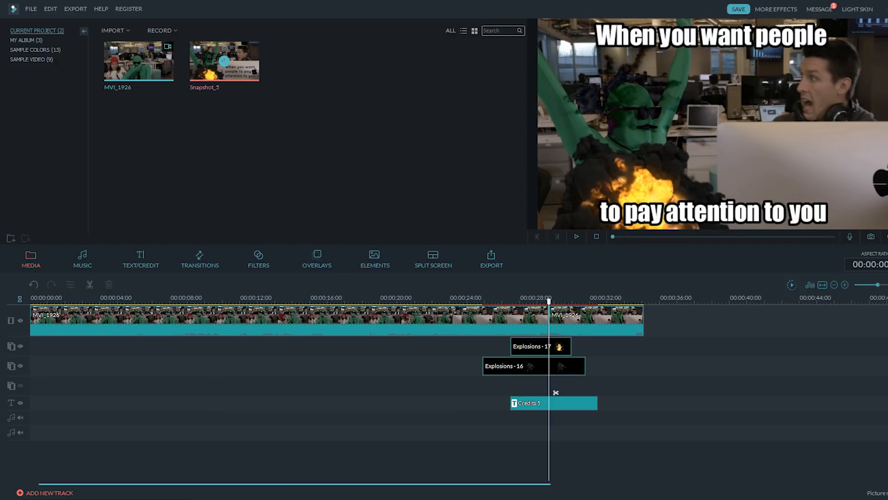
right_click(245, 68)
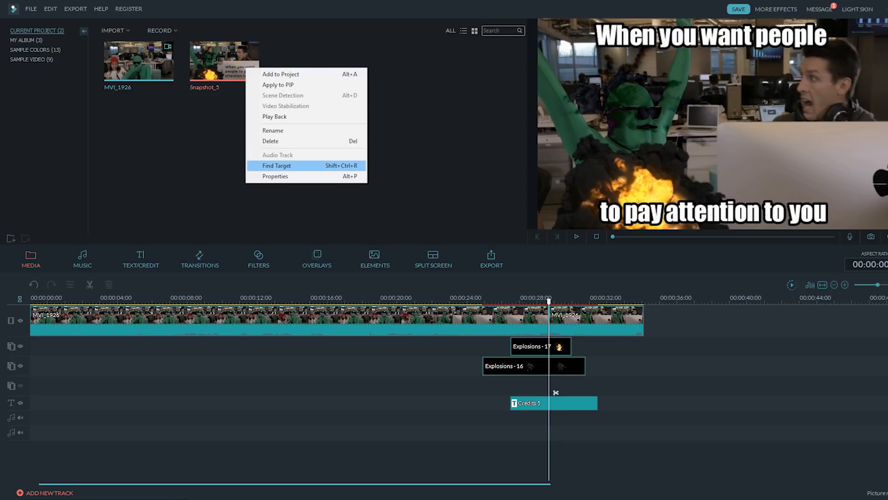
left_click(276, 165)
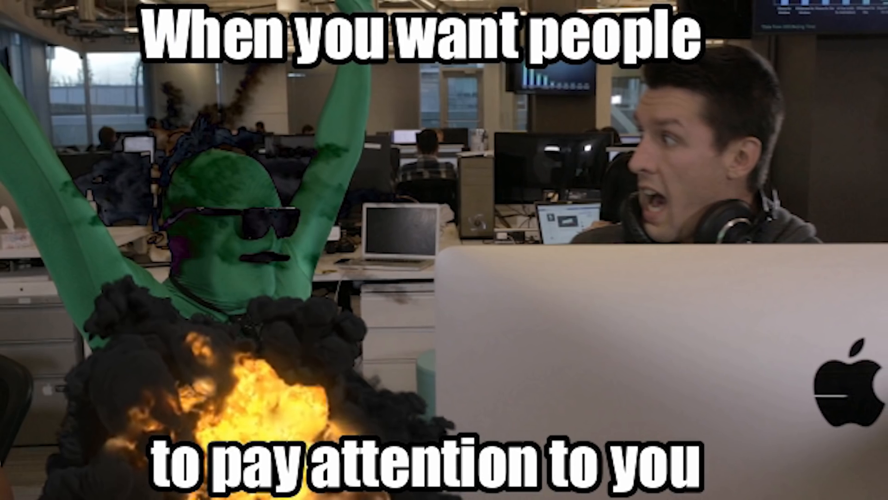